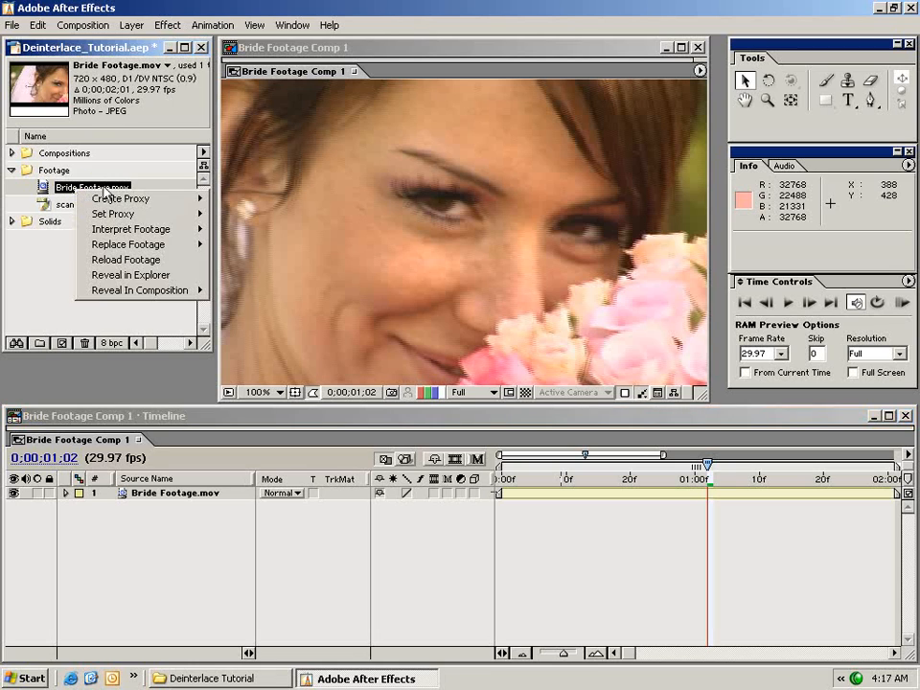
Try Lower Field First as the Separate Fields option in the footage interpretation of Bride Footage.mov.
{"action": "mouse_move", "coordinate": [117, 232]}
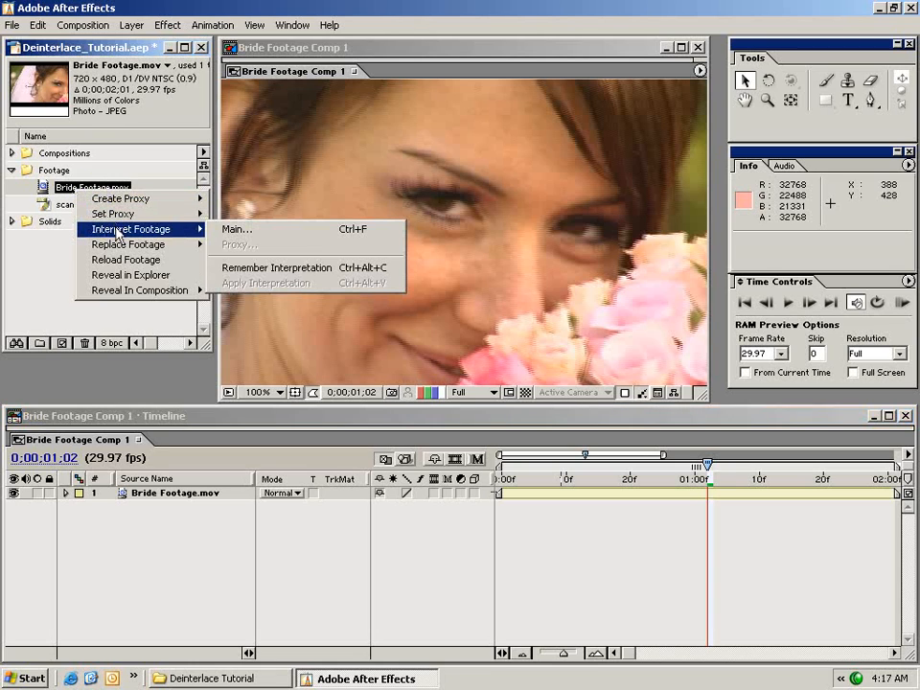
{"action": "left_click", "coordinate": [236, 230]}
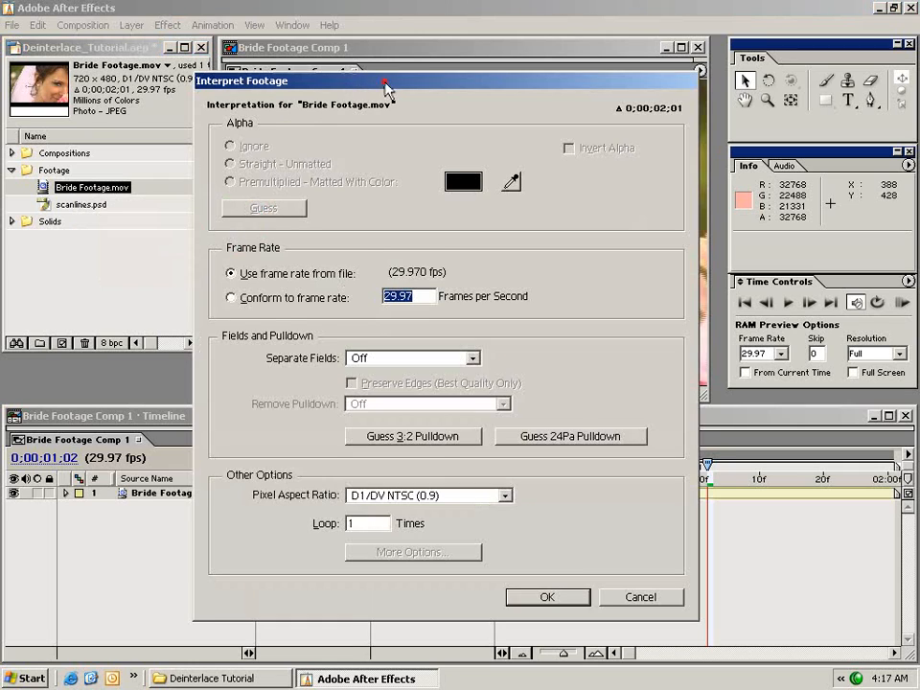
{"action": "left_click_drag", "start_coordinate": [384, 82], "coordinate": [347, 83]}
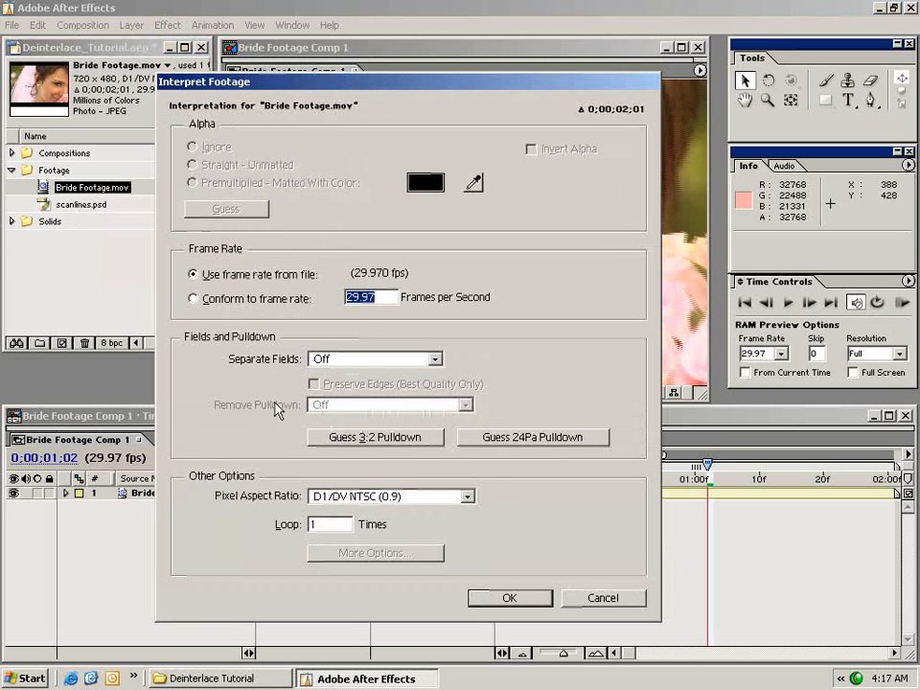
{"action": "left_click", "coordinate": [335, 363]}
{"action": "left_click", "coordinate": [333, 408]}
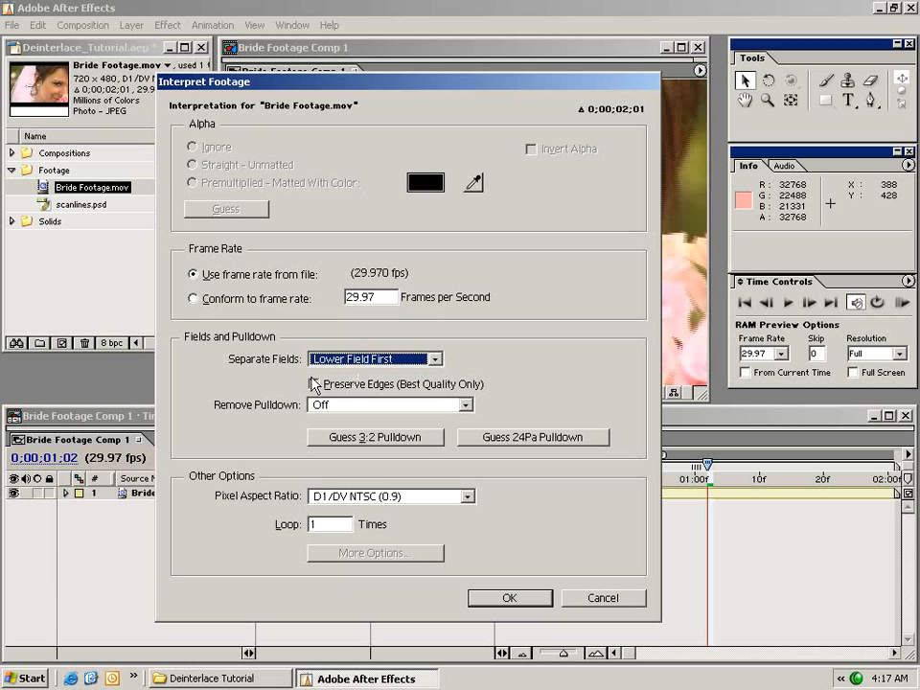
{"action": "left_click", "coordinate": [507, 594]}
Set Separate Fields back to Off for Bride Footage.mov and apply the interpretation.
{"action": "left_click", "coordinate": [408, 358]}
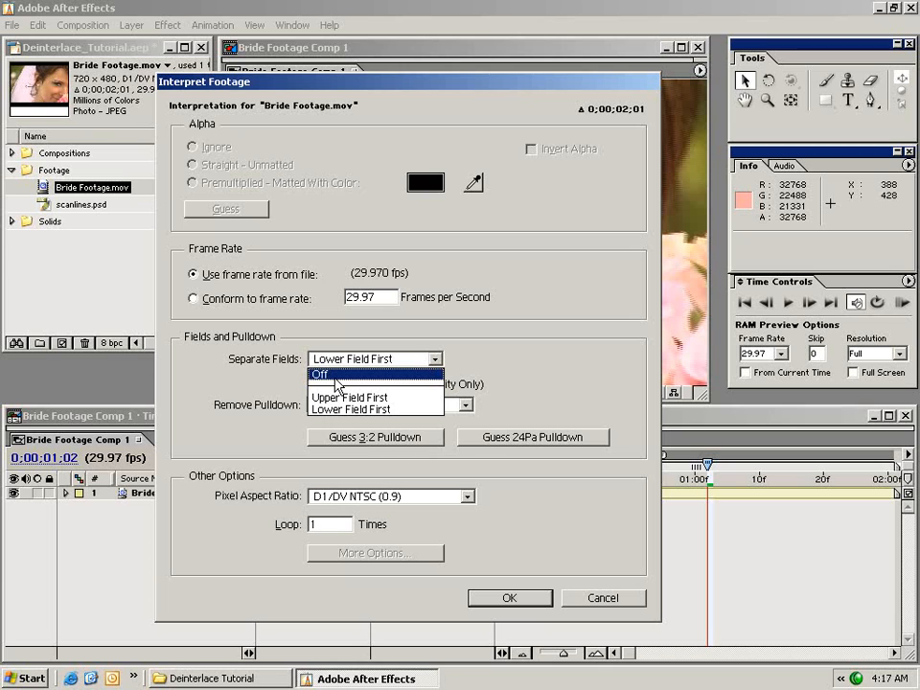
{"action": "left_click", "coordinate": [338, 375]}
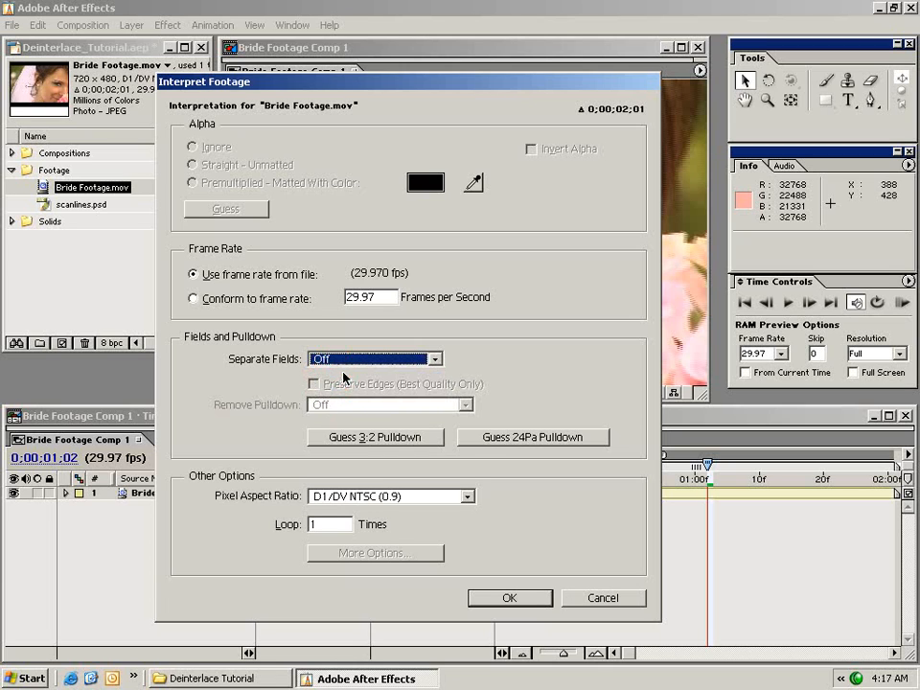
{"action": "left_click", "coordinate": [540, 601]}
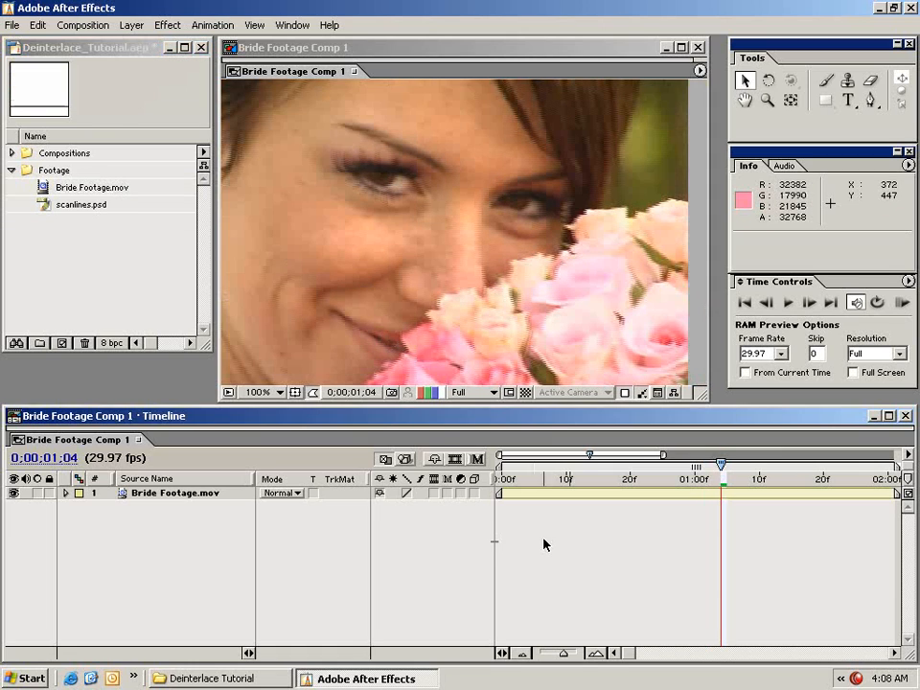
Preview the scanlines.psd footage in its own window, then close the preview.
{"action": "double_click", "coordinate": [46, 206]}
{"action": "left_click_drag", "start_coordinate": [383, 53], "coordinate": [341, 78]}
{"action": "left_click", "coordinate": [271, 97]}
{"action": "left_click", "coordinate": [81, 248]}
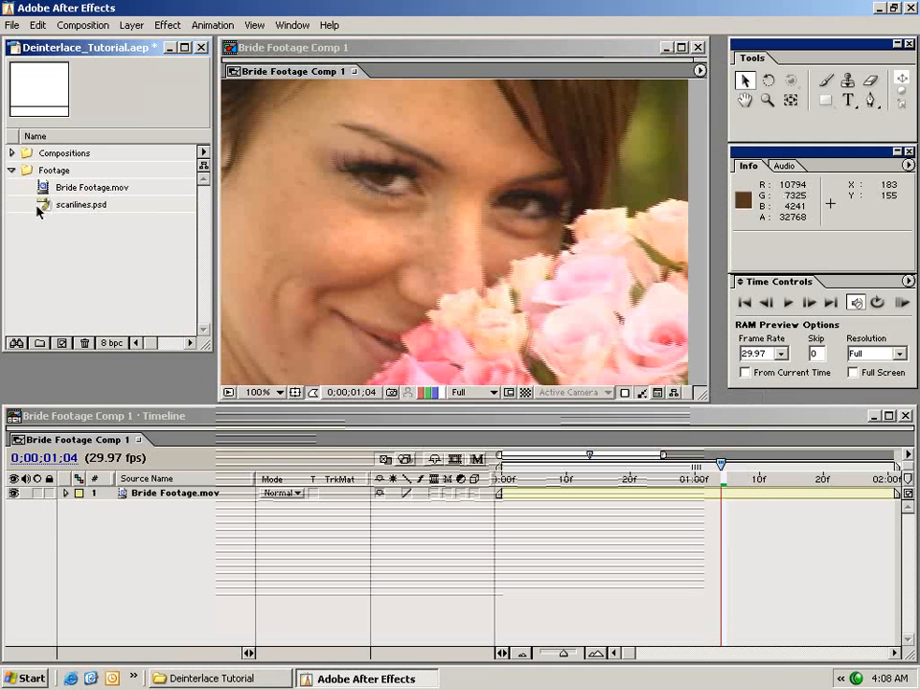
Add scanlines.psd above Bride Footage.mov in the timeline and assign it as the video layer's Luma Matte.
{"action": "left_click_drag", "start_coordinate": [46, 206], "coordinate": [495, 480]}
{"action": "left_click", "coordinate": [537, 528]}
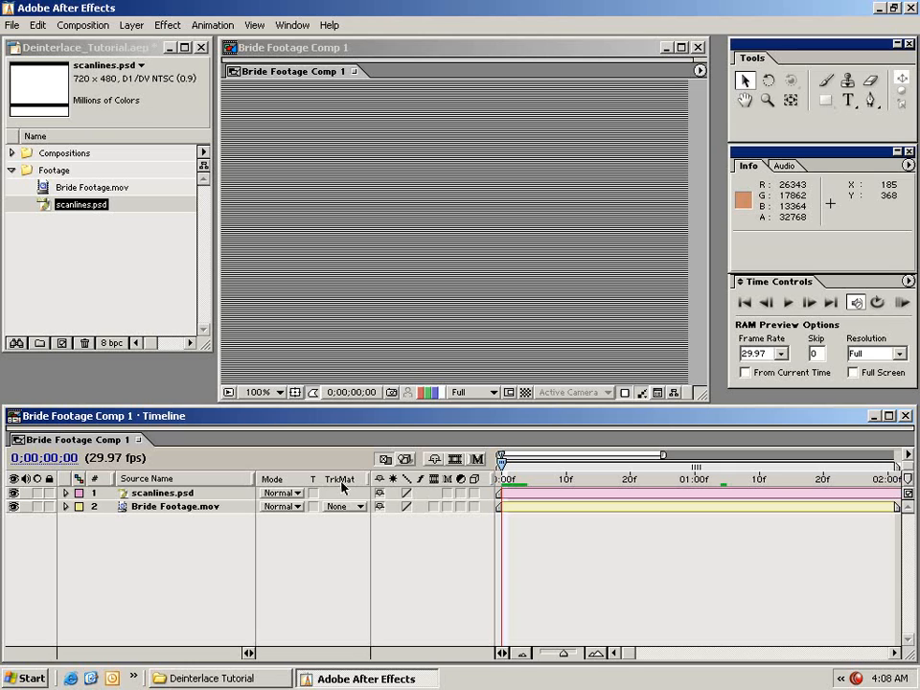
{"action": "left_click", "coordinate": [175, 508]}
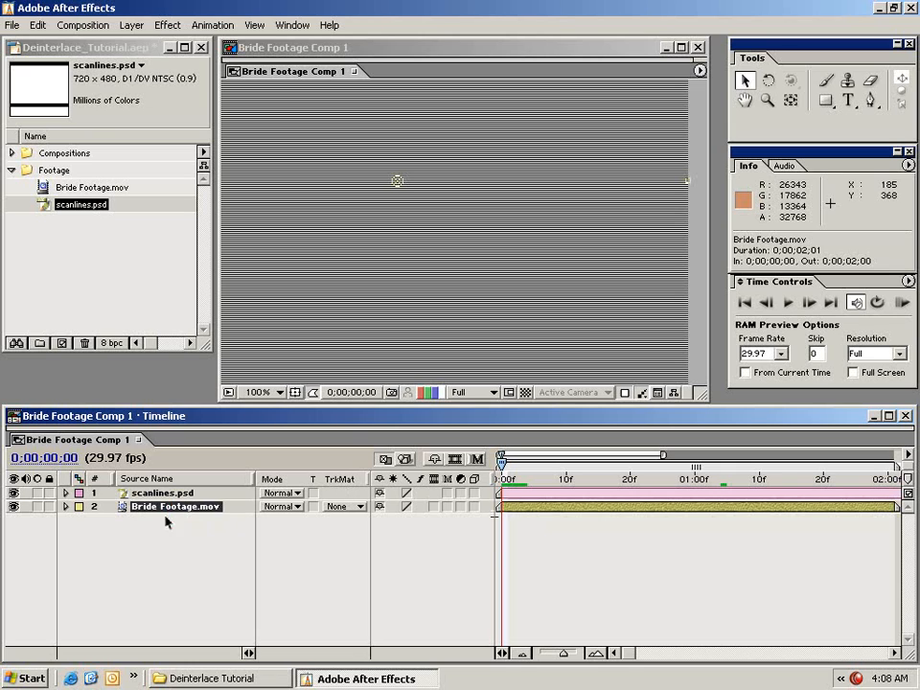
{"action": "left_click", "coordinate": [340, 506]}
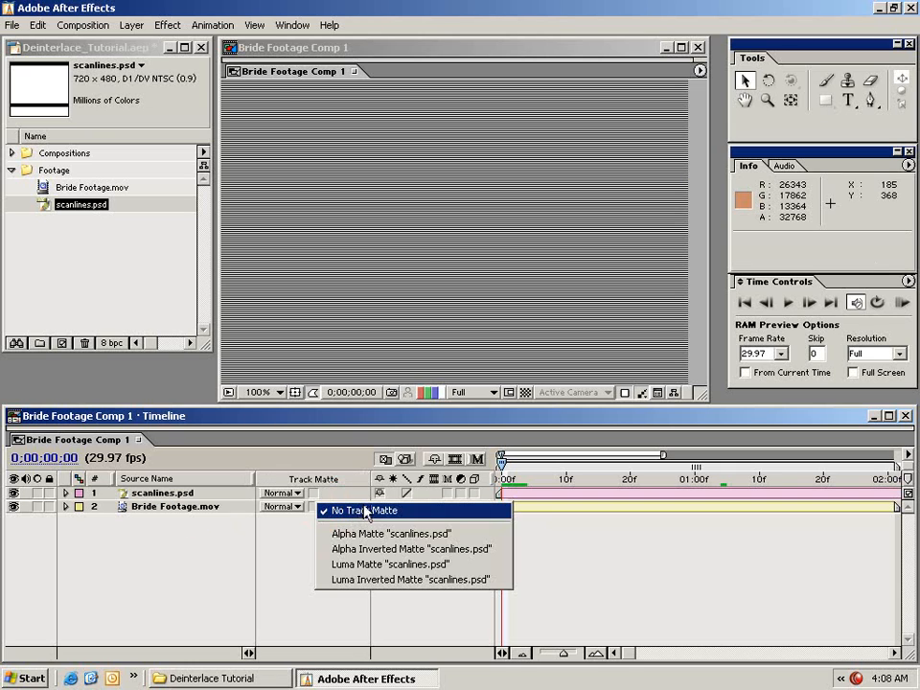
{"action": "left_click", "coordinate": [469, 565]}
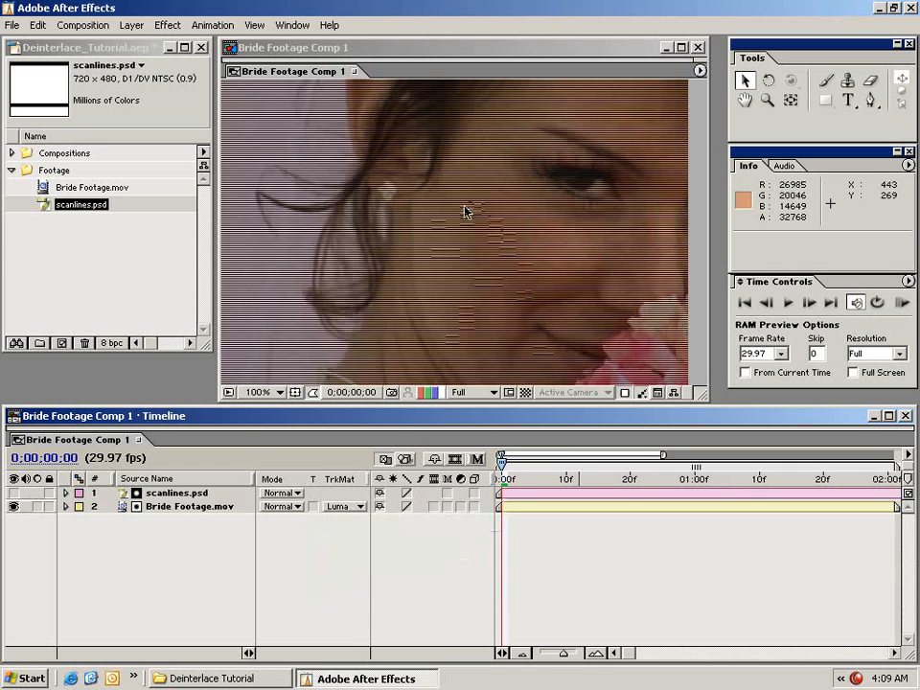
Try Luma Inverted Matte on the Bride Footage.mov layer, then restore Luma Matte.
{"action": "key", "text": "space"}
{"action": "left_click", "coordinate": [419, 120]}
{"action": "left_click_drag", "start_coordinate": [419, 120], "coordinate": [435, 339]}
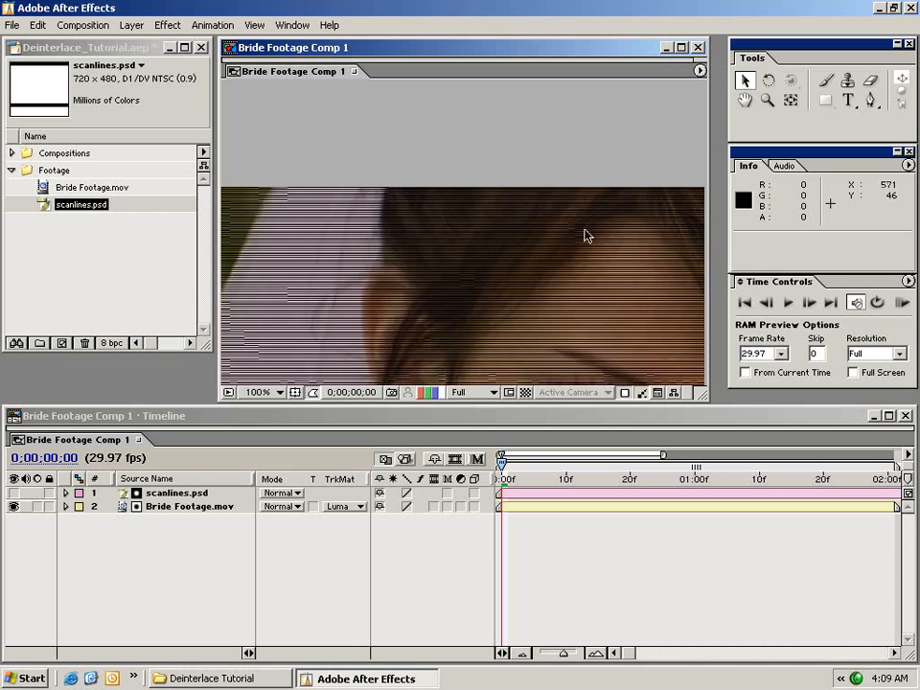
{"action": "left_click_drag", "start_coordinate": [523, 317], "coordinate": [412, 425]}
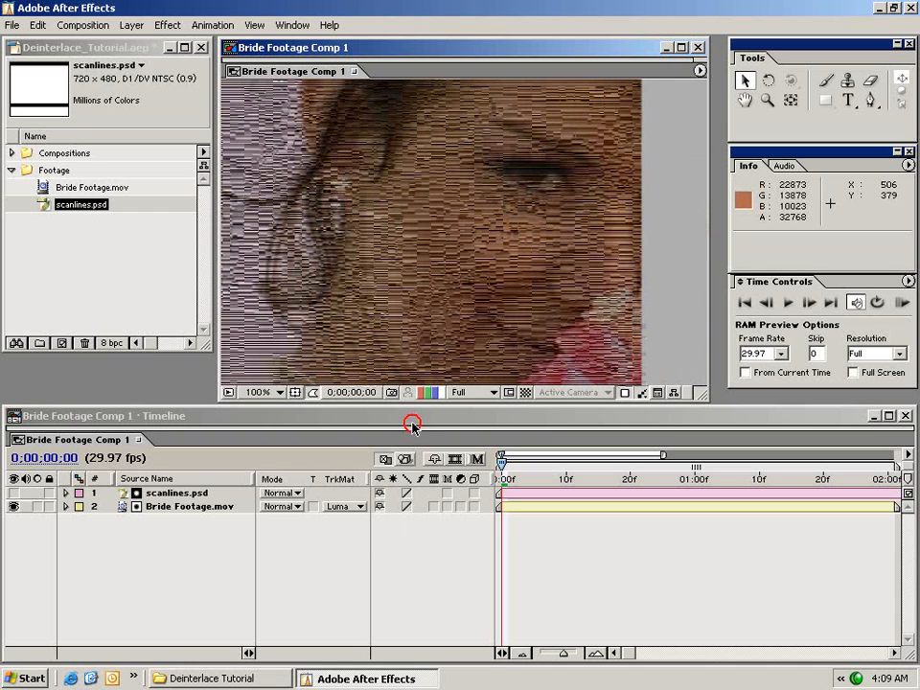
{"action": "left_click", "coordinate": [355, 508]}
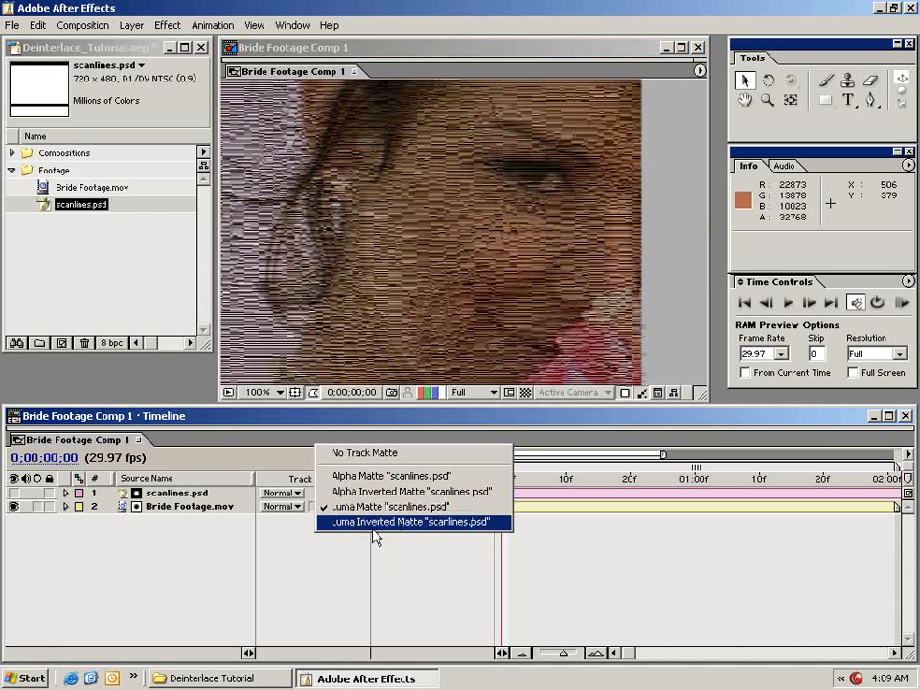
{"action": "left_click", "coordinate": [426, 522]}
{"action": "left_click_drag", "start_coordinate": [397, 205], "coordinate": [435, 348]}
{"action": "left_click", "coordinate": [349, 507]}
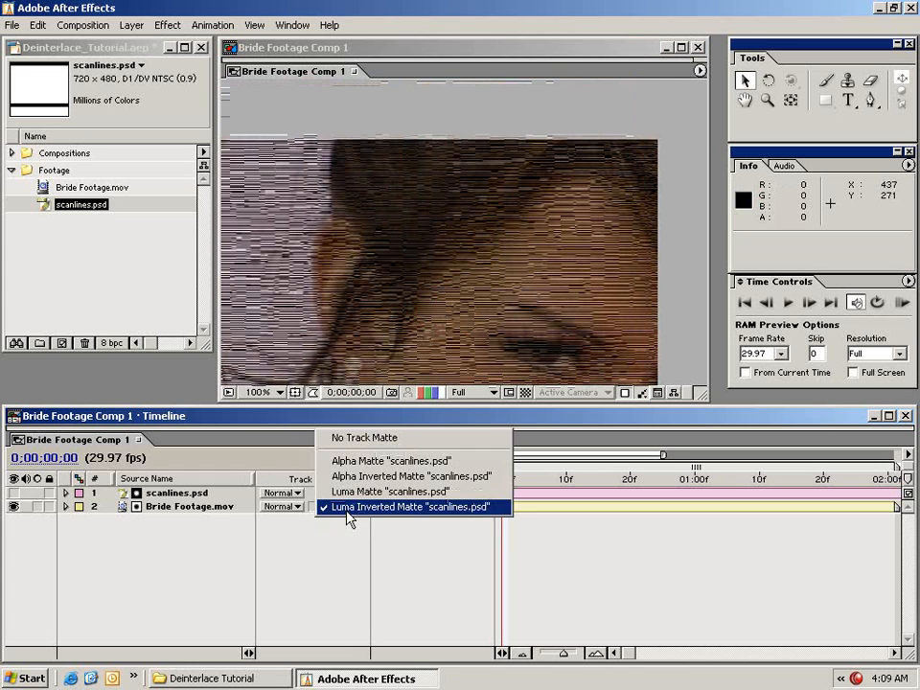
{"action": "left_click", "coordinate": [367, 493]}
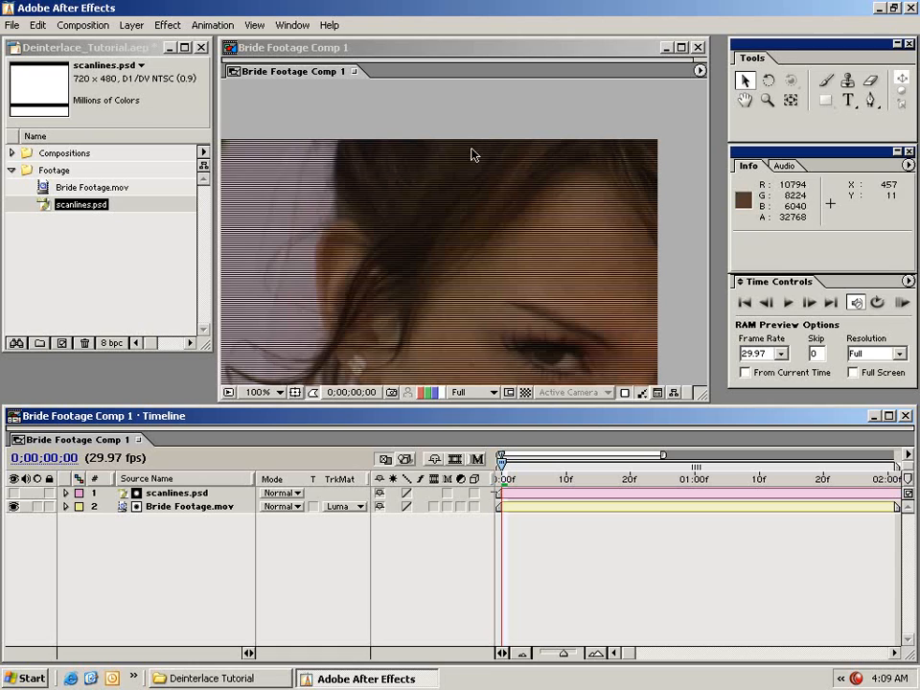
Examine the scanline gaps in the matted footage by switching the transparency grid on and off.
{"action": "left_click_drag", "start_coordinate": [327, 326], "coordinate": [392, 163]}
{"action": "left_click_drag", "start_coordinate": [441, 291], "coordinate": [399, 267]}
{"action": "left_click_drag", "start_coordinate": [409, 201], "coordinate": [406, 261]}
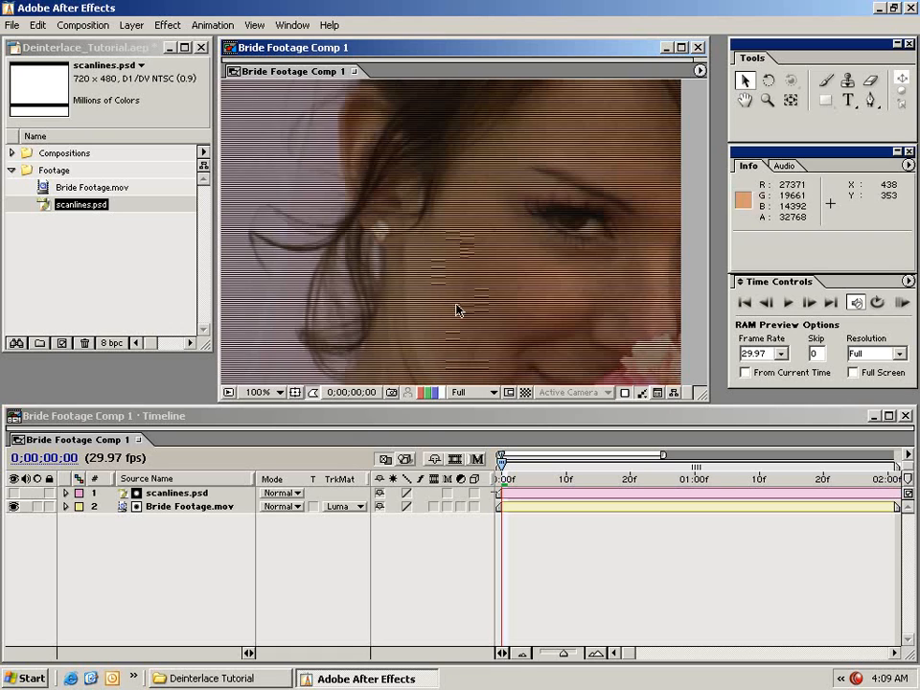
{"action": "left_click", "coordinate": [526, 392]}
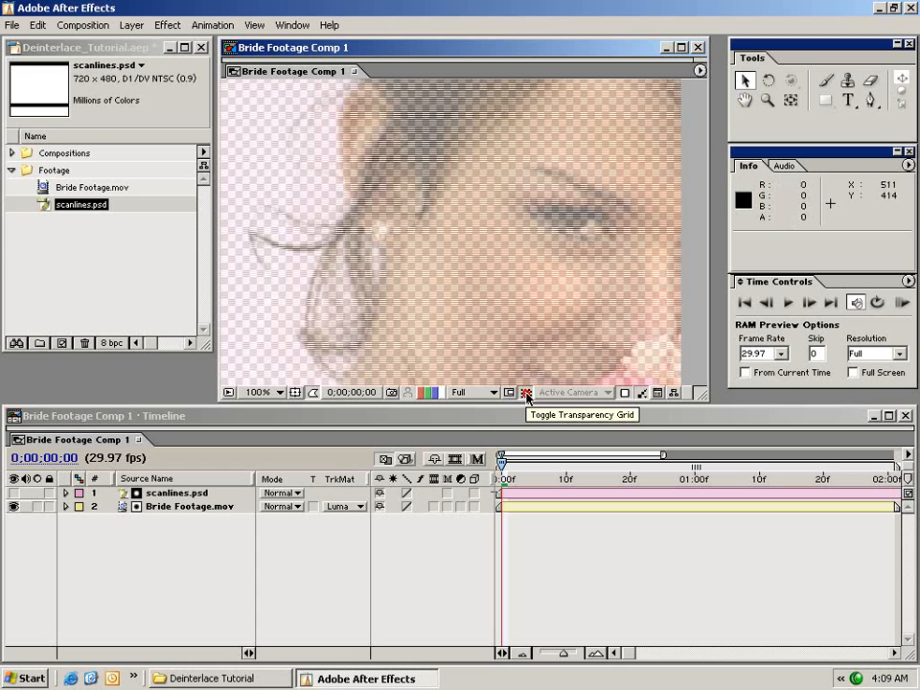
{"action": "left_click", "coordinate": [525, 392]}
{"action": "left_click_drag", "start_coordinate": [491, 275], "coordinate": [512, 287]}
Pre-compose the scanlines.psd and Bride Footage.mov layers with all attributes into a new composition named Deinterlace Comp.
{"action": "left_click", "coordinate": [533, 491]}
{"action": "left_click", "coordinate": [532, 507]}
{"action": "left_click", "coordinate": [532, 494]}
{"action": "left_click", "coordinate": [533, 507]}
{"action": "left_click", "coordinate": [532, 526]}
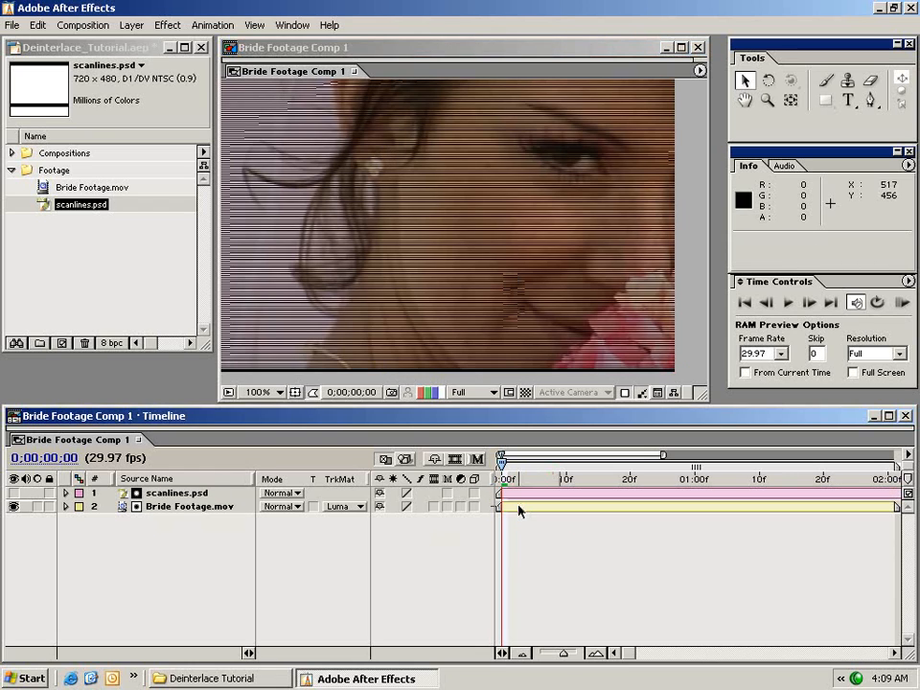
{"action": "left_click", "coordinate": [518, 507]}
{"action": "left_click", "coordinate": [526, 495], "text": "shift"}
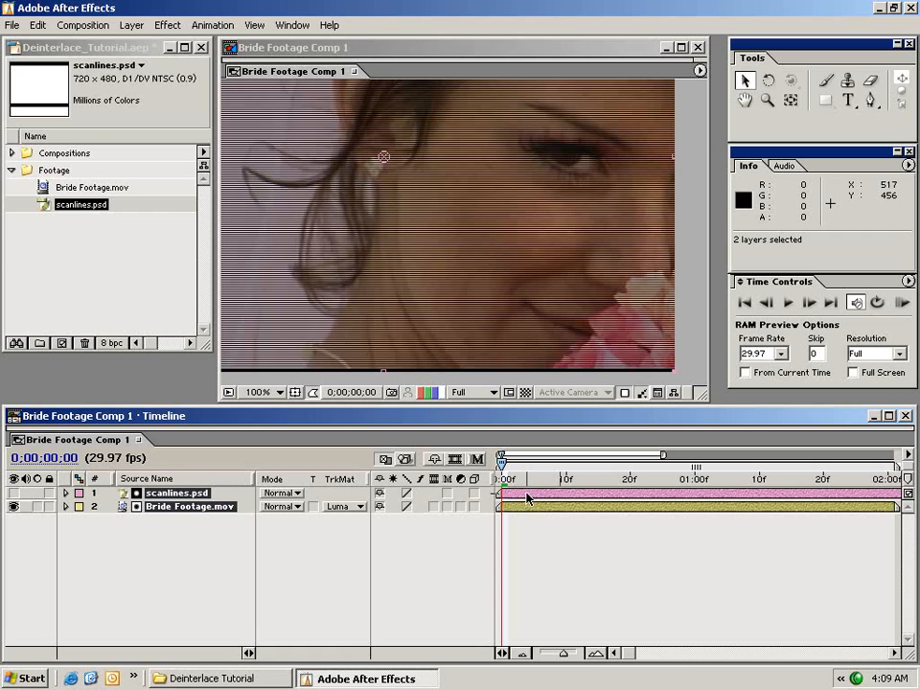
{"action": "left_click", "coordinate": [132, 25]}
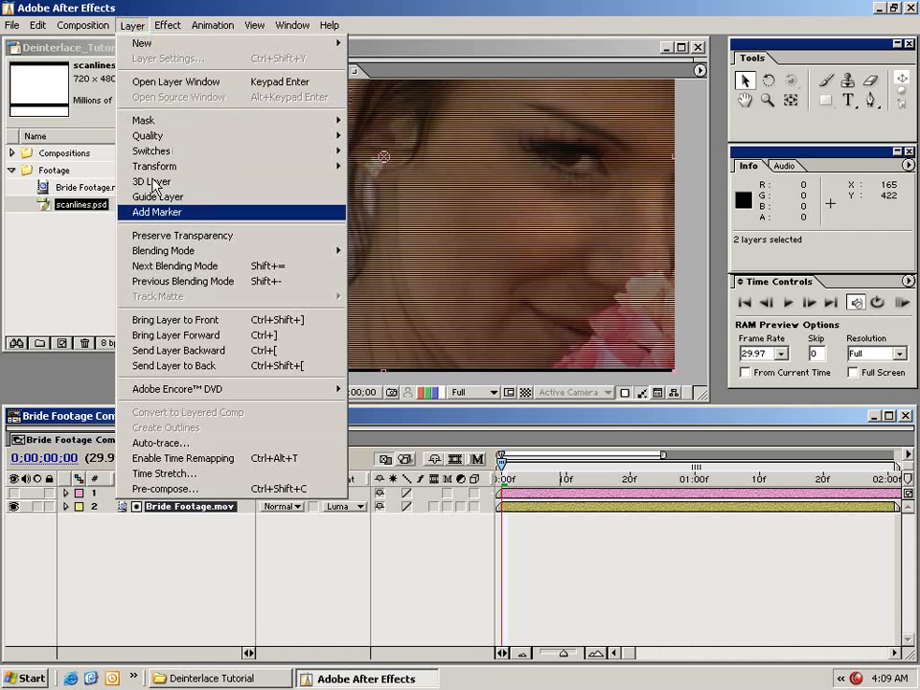
{"action": "left_click", "coordinate": [185, 489]}
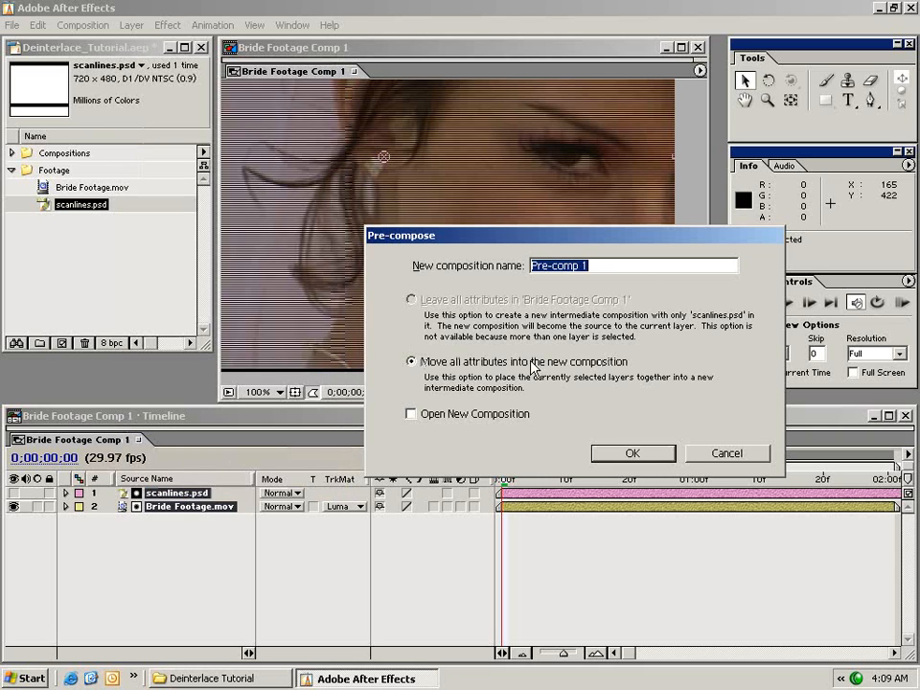
{"action": "left_click_drag", "start_coordinate": [613, 265], "coordinate": [425, 286]}
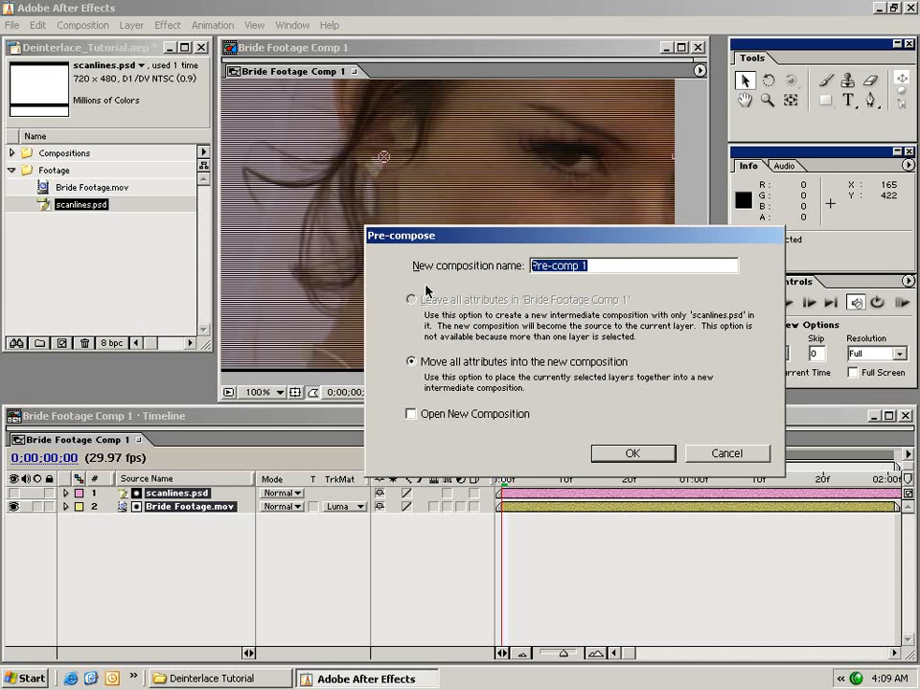
{"action": "type", "text": "Deinterlace C"}
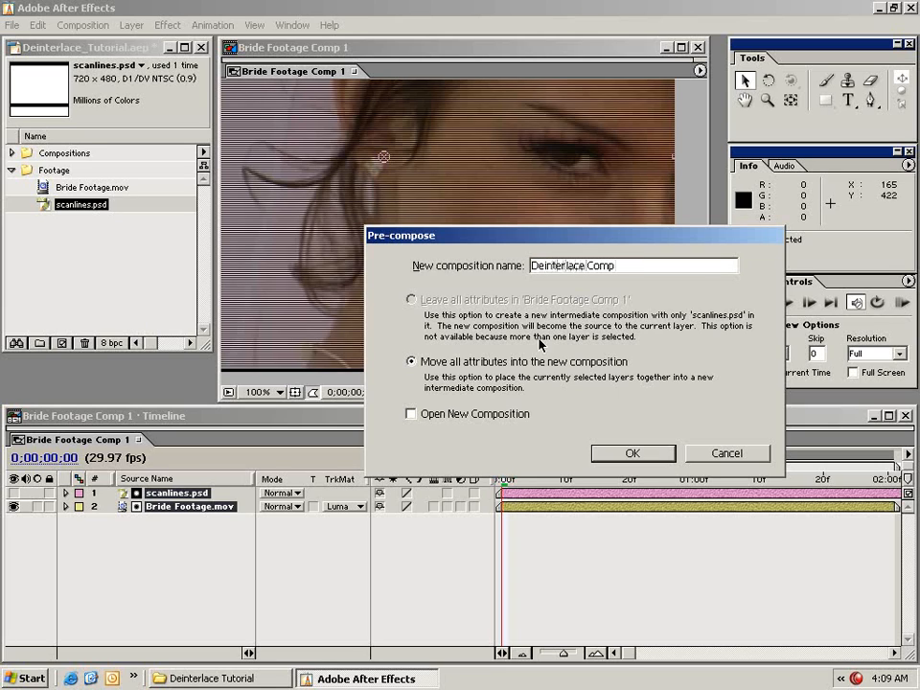
{"action": "left_click", "coordinate": [650, 454]}
Duplicate the Deinterlace Comp layer in Bride Footage Comp 1.
{"action": "mouse_move", "coordinate": [511, 468]}
{"action": "left_mouse_down"}
{"action": "mouse_move", "coordinate": [532, 468]}
{"action": "mouse_move", "coordinate": [498, 469]}
{"action": "left_mouse_up"}
{"action": "left_click", "coordinate": [518, 494]}
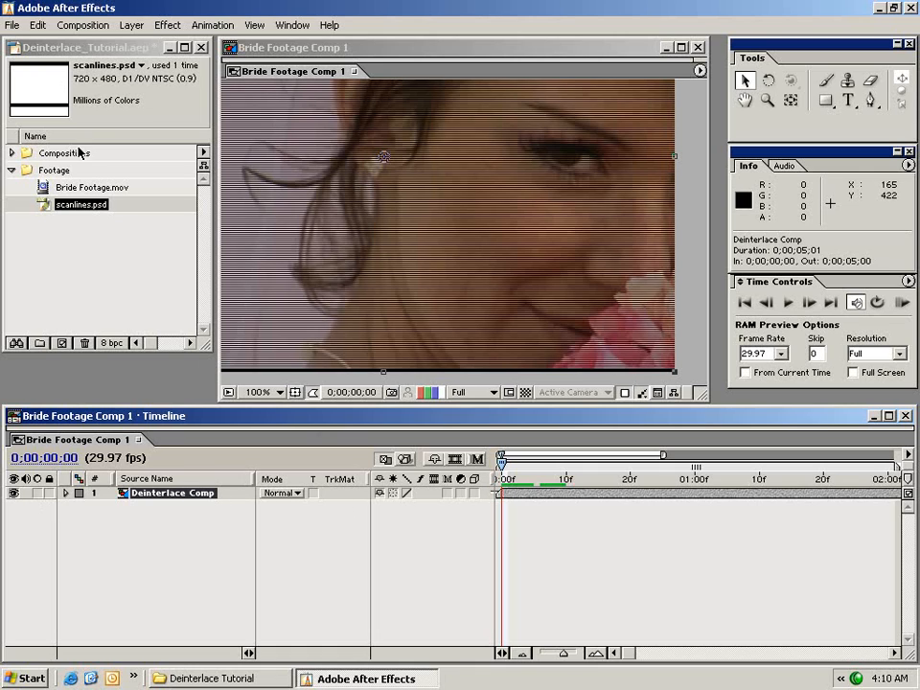
{"action": "left_click", "coordinate": [37, 25]}
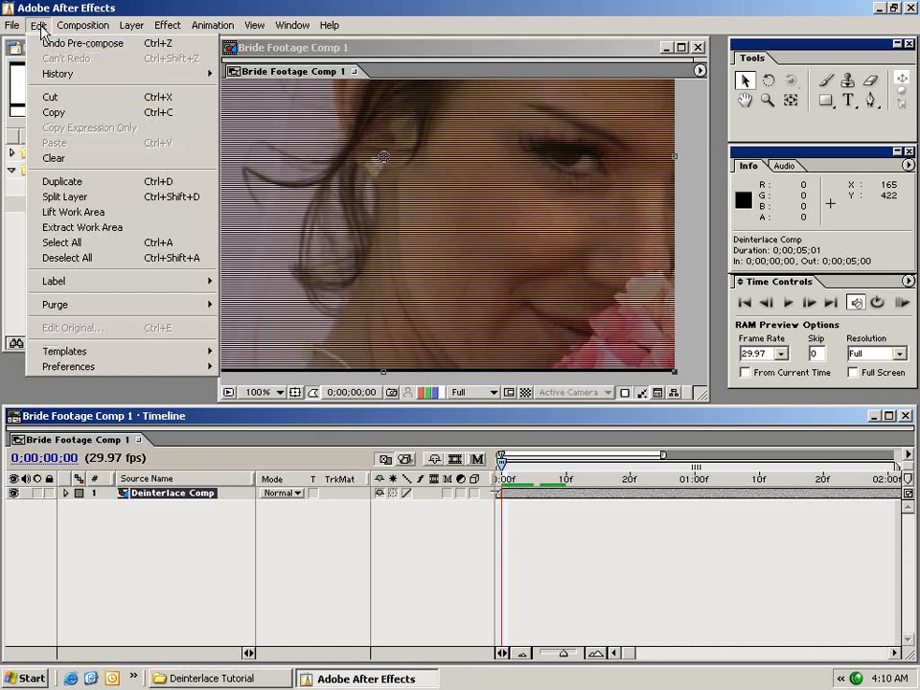
{"action": "left_click", "coordinate": [116, 183]}
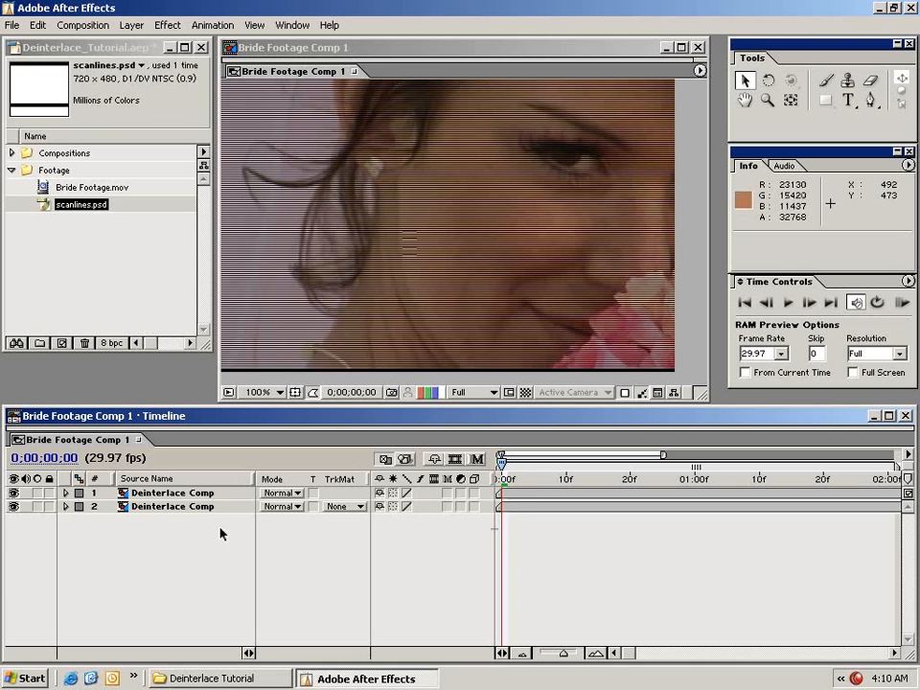
Apply the Directional Blur effect to the lower Deinterlace Comp layer.
{"action": "left_click", "coordinate": [161, 508]}
{"action": "left_click", "coordinate": [517, 508]}
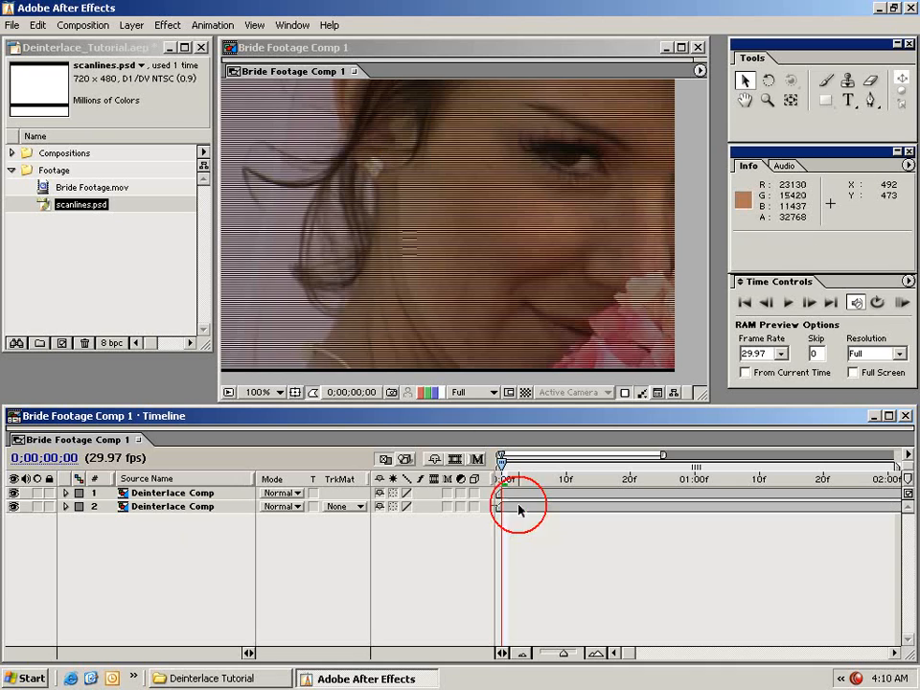
{"action": "left_click", "coordinate": [166, 26]}
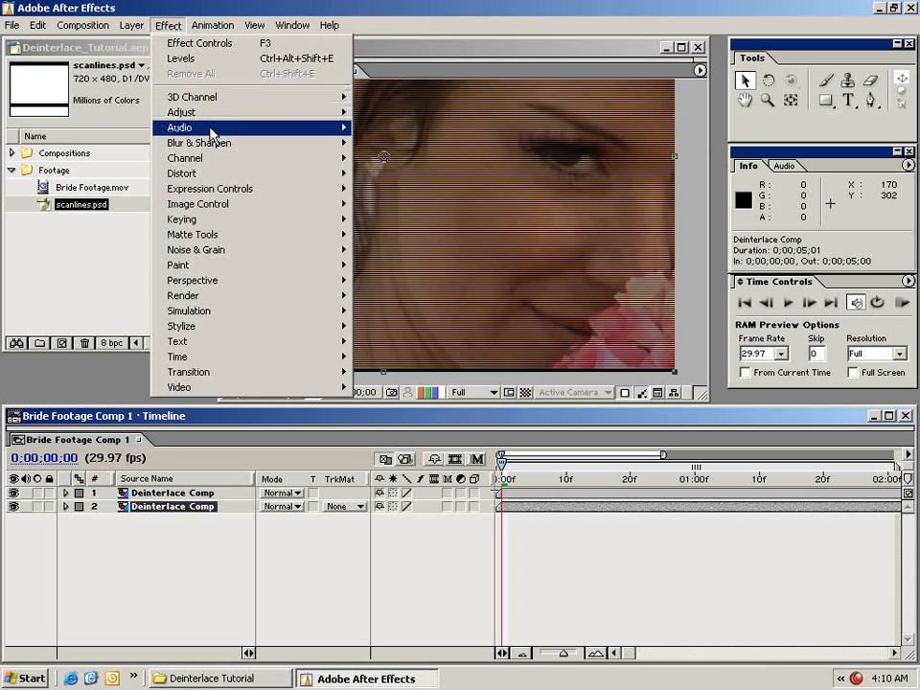
{"action": "mouse_move", "coordinate": [211, 145]}
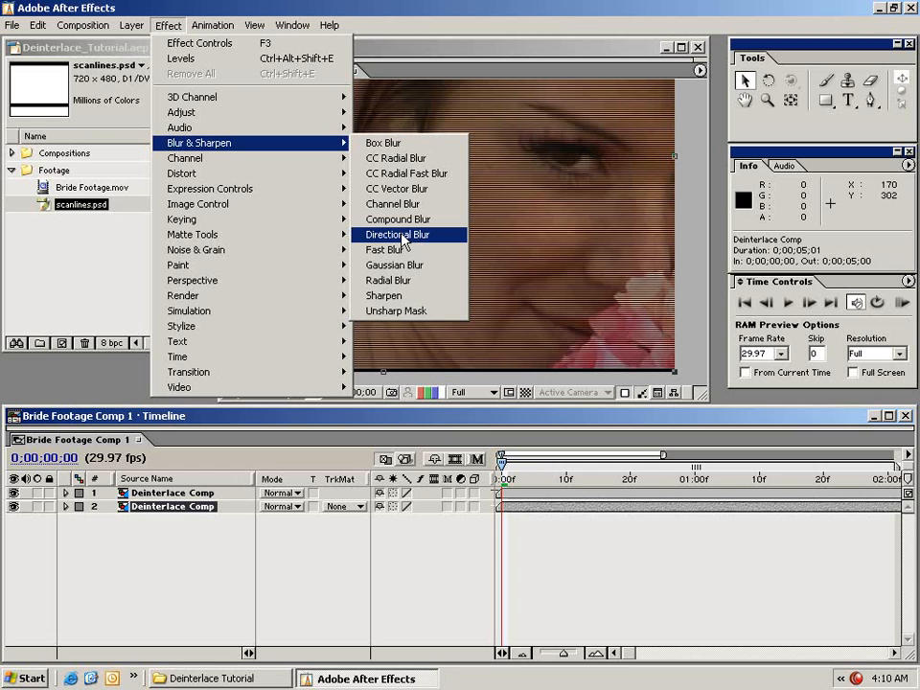
{"action": "left_click", "coordinate": [459, 243]}
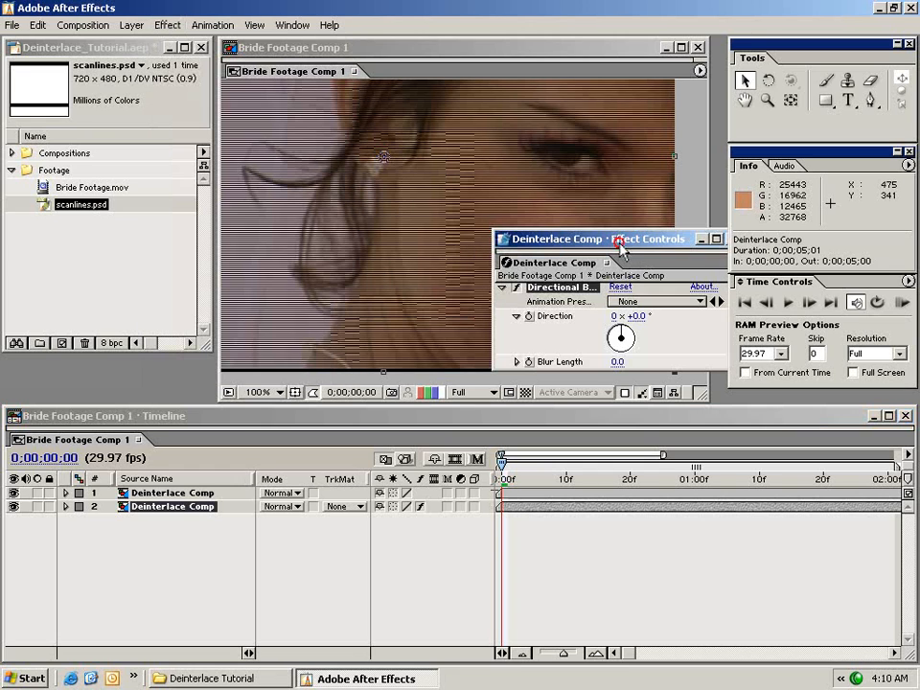
Set the Directional Blur's Blur Length to 1.0 and show the transparency grid in the composition view.
{"action": "left_click_drag", "start_coordinate": [619, 245], "coordinate": [528, 243]}
{"action": "left_click_drag", "start_coordinate": [565, 502], "coordinate": [565, 505]}
{"action": "left_click_drag", "start_coordinate": [545, 236], "coordinate": [814, 402]}
{"action": "left_click", "coordinate": [792, 527]}
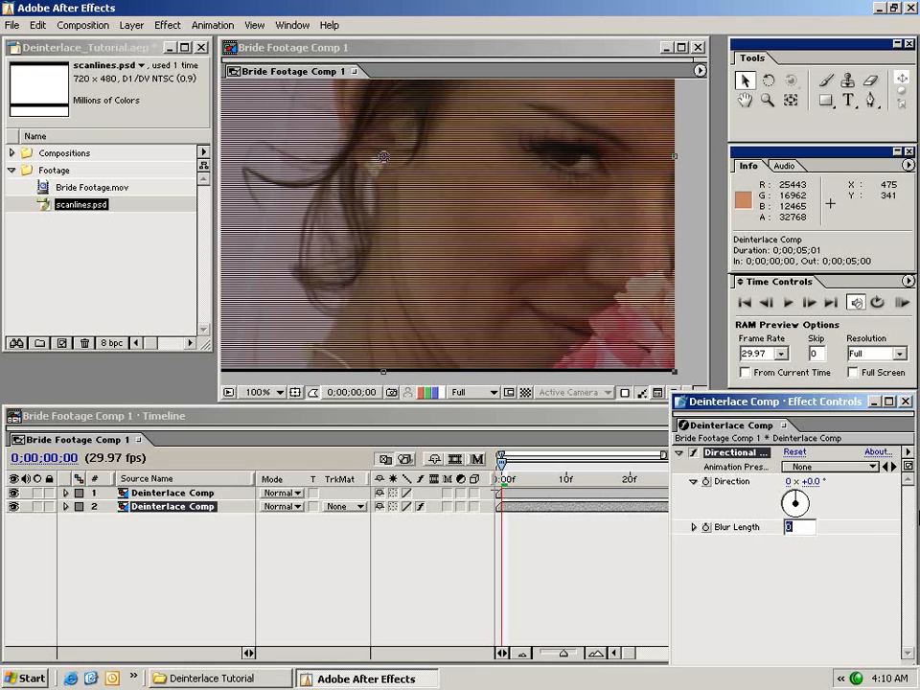
{"action": "type", "text": "1"}
{"action": "key", "text": "Return"}
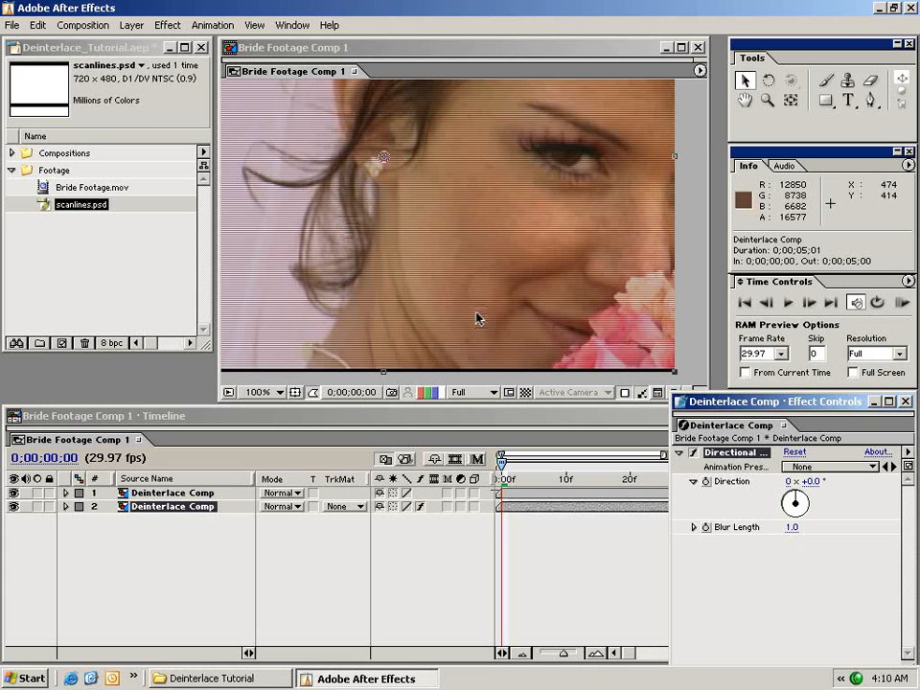
{"action": "left_click", "coordinate": [526, 393]}
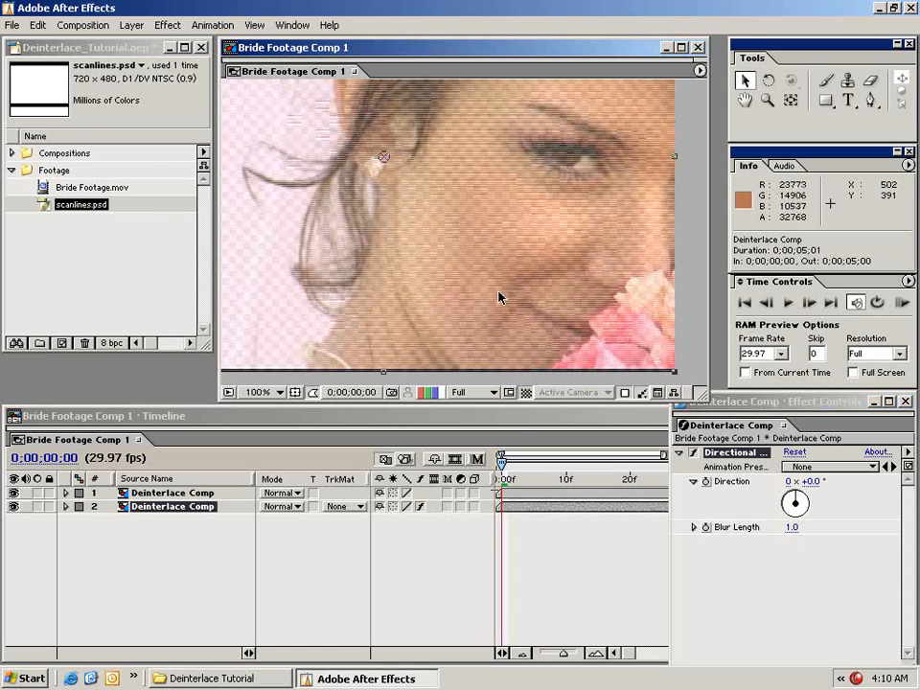
Turn off the transparency grid and apply the Levels effect to the lower Deinterlace Comp layer.
{"action": "left_click", "coordinate": [526, 393]}
{"action": "left_click_drag", "start_coordinate": [750, 402], "coordinate": [751, 259]}
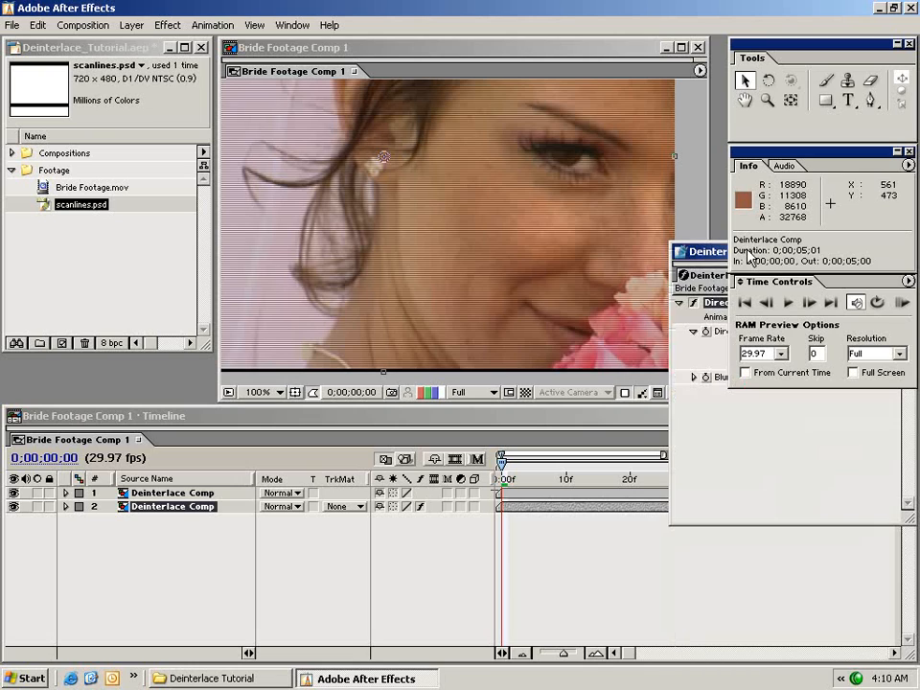
{"action": "left_click", "coordinate": [194, 517]}
{"action": "left_click", "coordinate": [524, 508]}
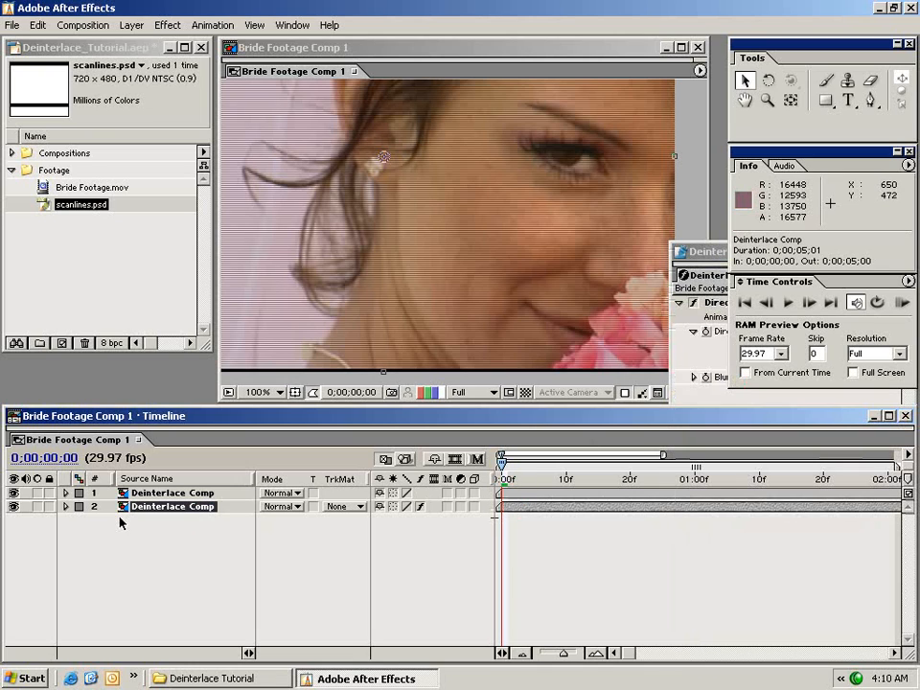
{"action": "left_click", "coordinate": [169, 21]}
{"action": "mouse_move", "coordinate": [182, 112]}
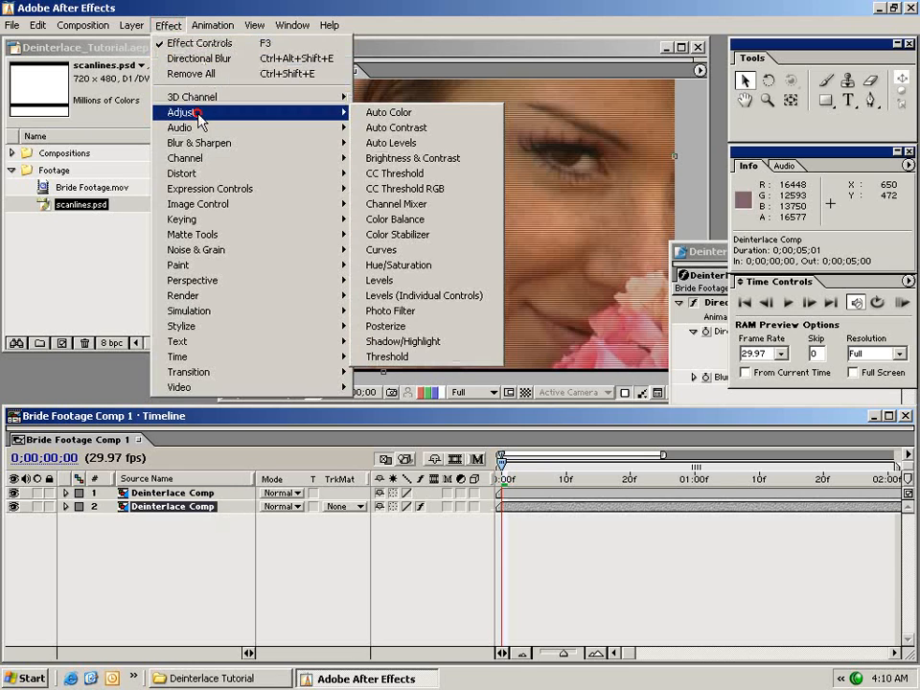
{"action": "left_click", "coordinate": [397, 278]}
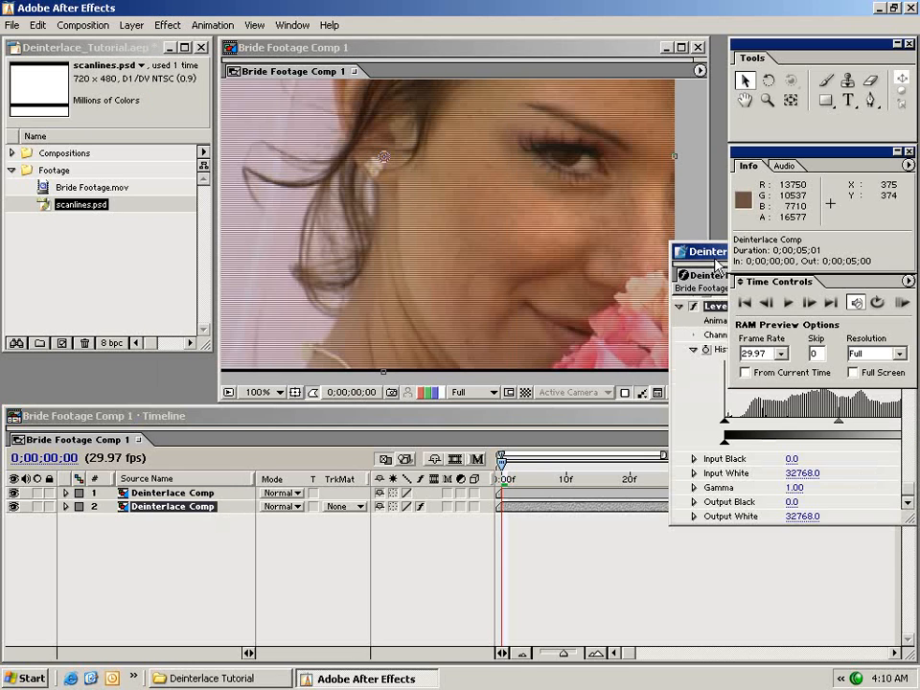
Set the Levels channel to Alpha and lower the Alpha Input White to about 8481.
{"action": "left_click_drag", "start_coordinate": [709, 251], "coordinate": [326, 331]}
{"action": "left_click", "coordinate": [431, 415]}
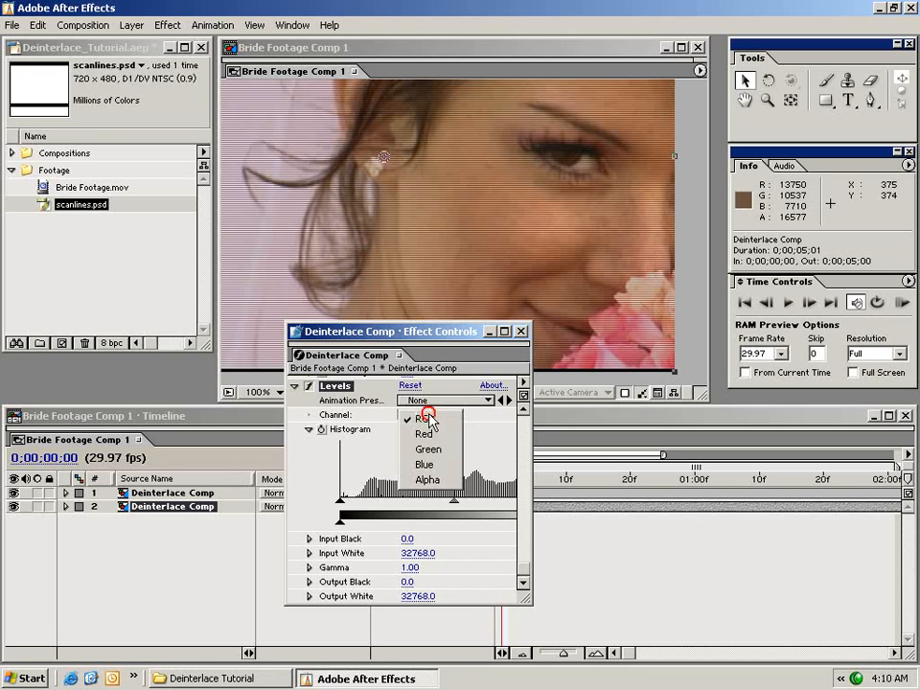
{"action": "left_click", "coordinate": [433, 481]}
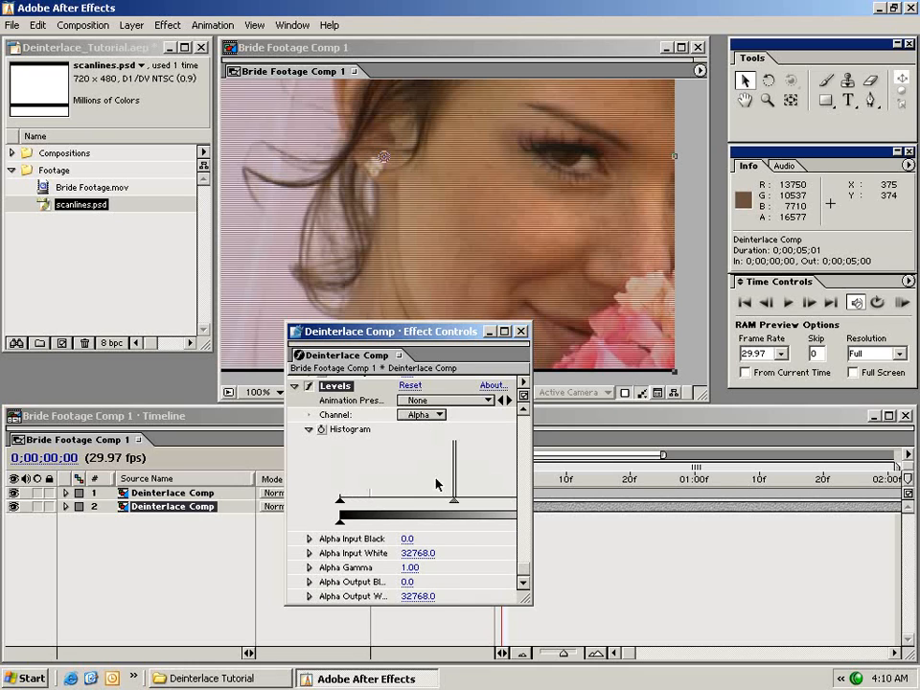
{"action": "left_click_drag", "start_coordinate": [527, 599], "coordinate": [658, 594]}
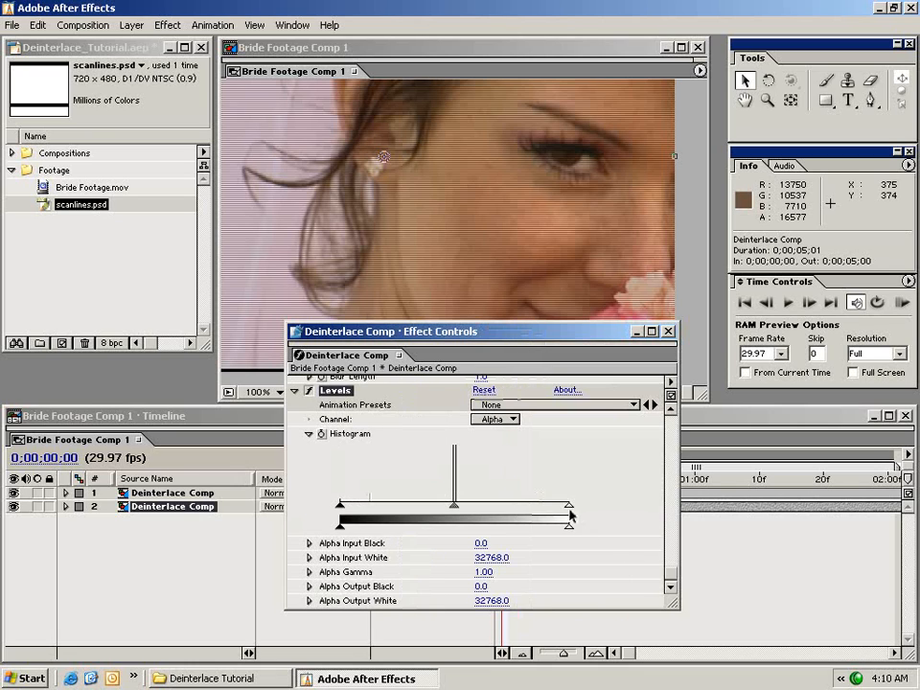
{"action": "left_click_drag", "start_coordinate": [568, 508], "coordinate": [399, 506]}
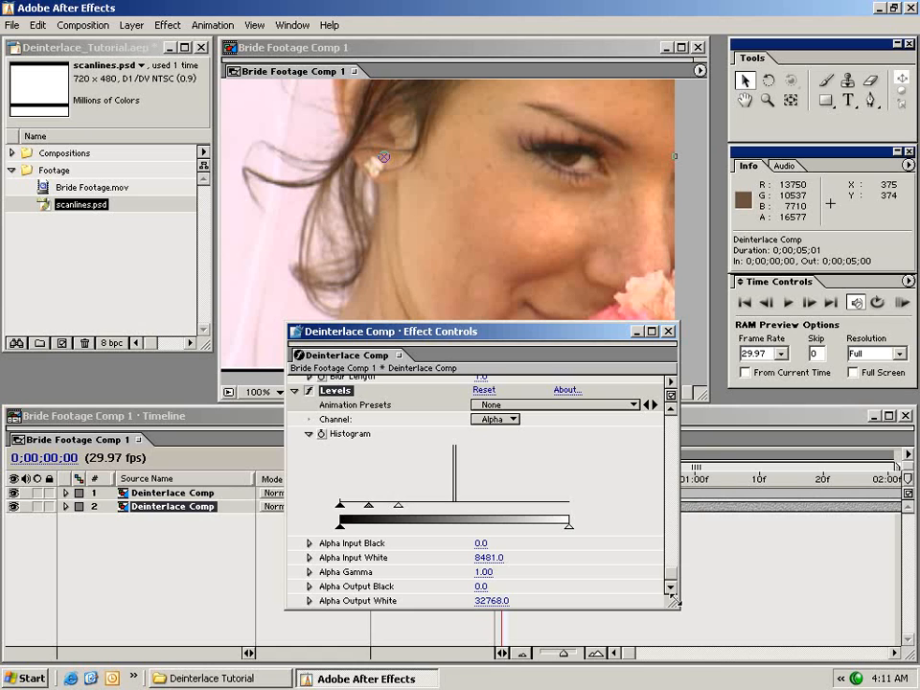
Inspect the filled-in scanlines around the bride's face and eye at 200% magnification.
{"action": "left_click_drag", "start_coordinate": [647, 590], "coordinate": [526, 502]}
{"action": "left_click_drag", "start_coordinate": [419, 333], "coordinate": [652, 535]}
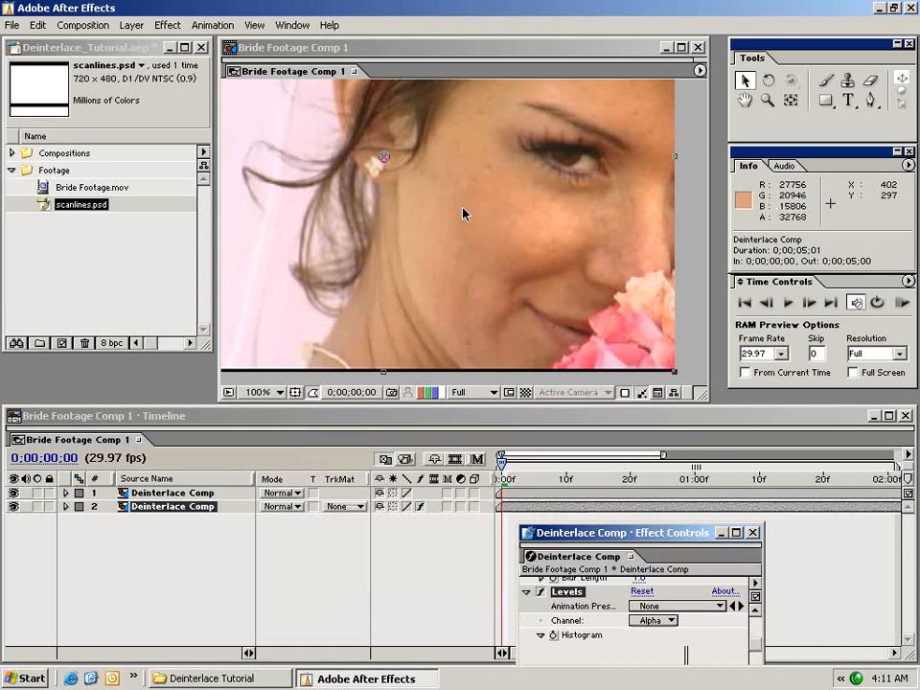
{"action": "left_click_drag", "start_coordinate": [382, 163], "coordinate": [486, 278]}
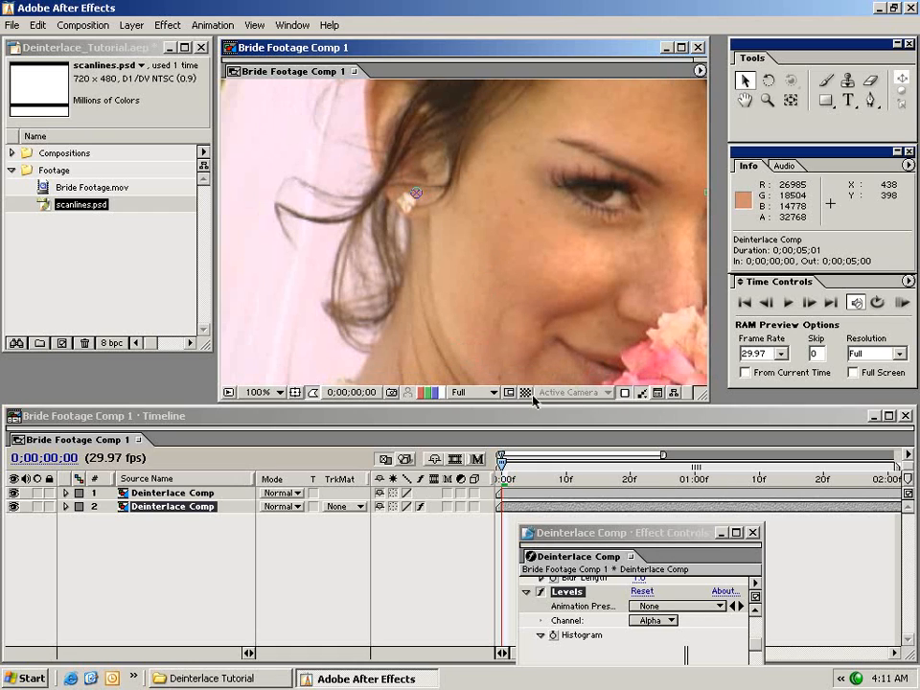
{"action": "left_click_drag", "start_coordinate": [550, 318], "coordinate": [528, 282]}
{"action": "left_click_drag", "start_coordinate": [558, 213], "coordinate": [522, 235]}
{"action": "left_click_drag", "start_coordinate": [568, 289], "coordinate": [548, 294]}
{"action": "key", "text": "period"}
{"action": "left_click_drag", "start_coordinate": [676, 279], "coordinate": [356, 265]}
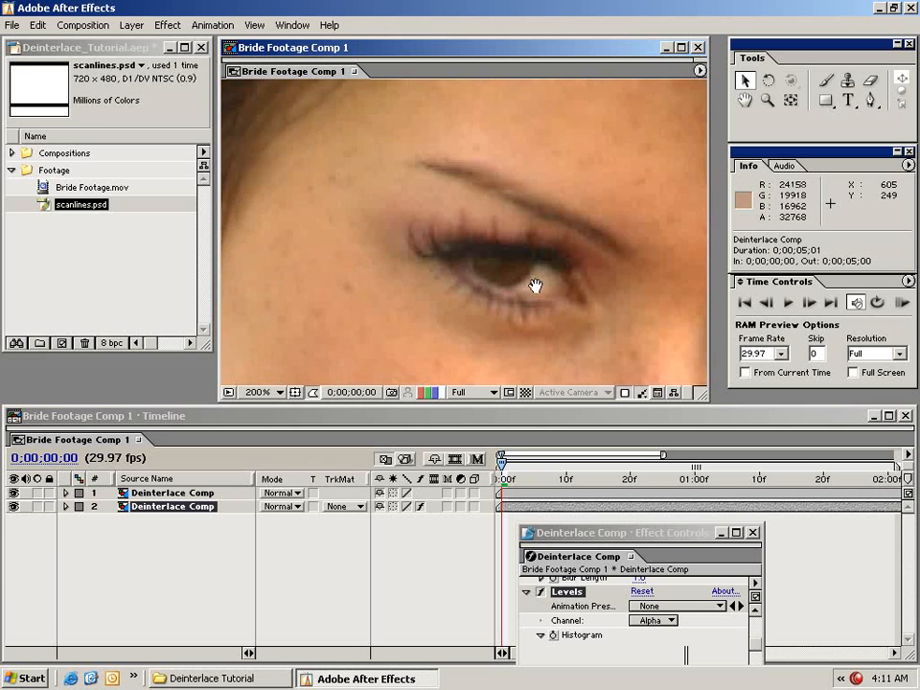
{"action": "left_click_drag", "start_coordinate": [536, 284], "coordinate": [490, 214]}
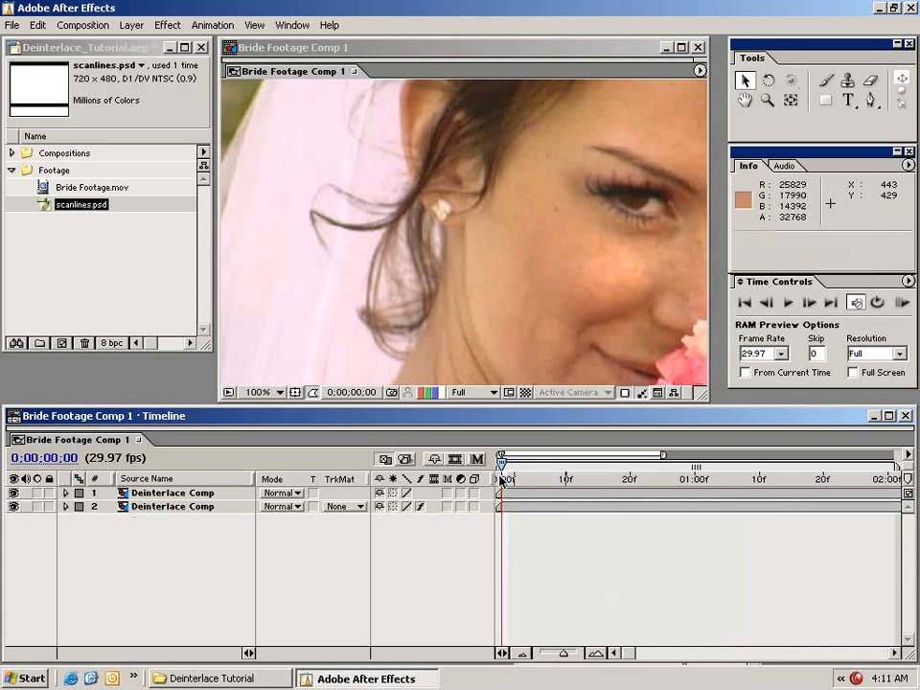
Scrub through the first second or so of the composition to check the deinterlaced motion, ending at 0;00;00;13.
{"action": "left_click_drag", "start_coordinate": [501, 480], "coordinate": [752, 479]}
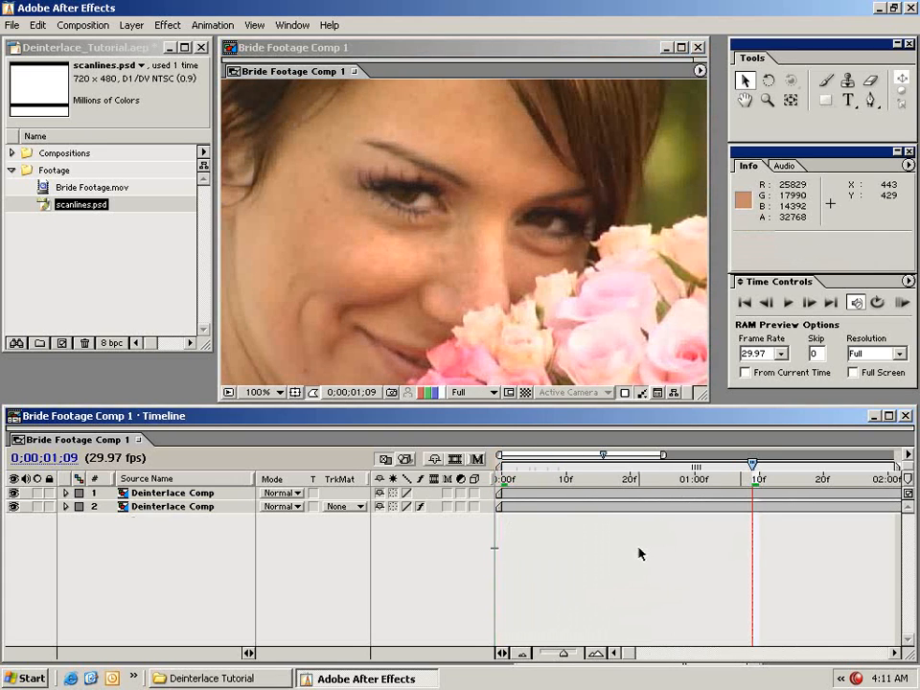
{"action": "left_click", "coordinate": [675, 480]}
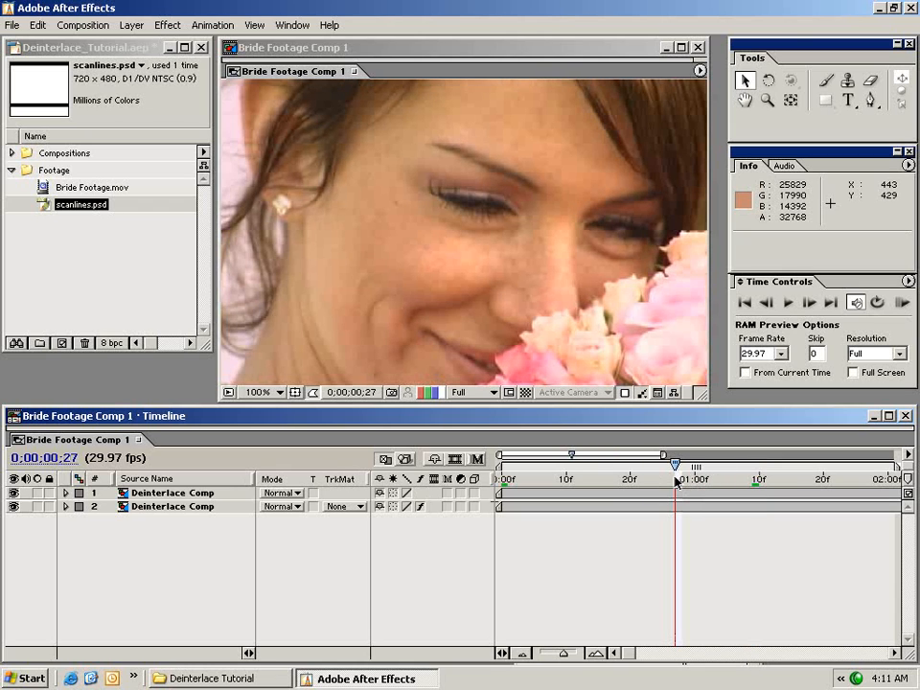
{"action": "left_click_drag", "start_coordinate": [676, 480], "coordinate": [586, 479]}
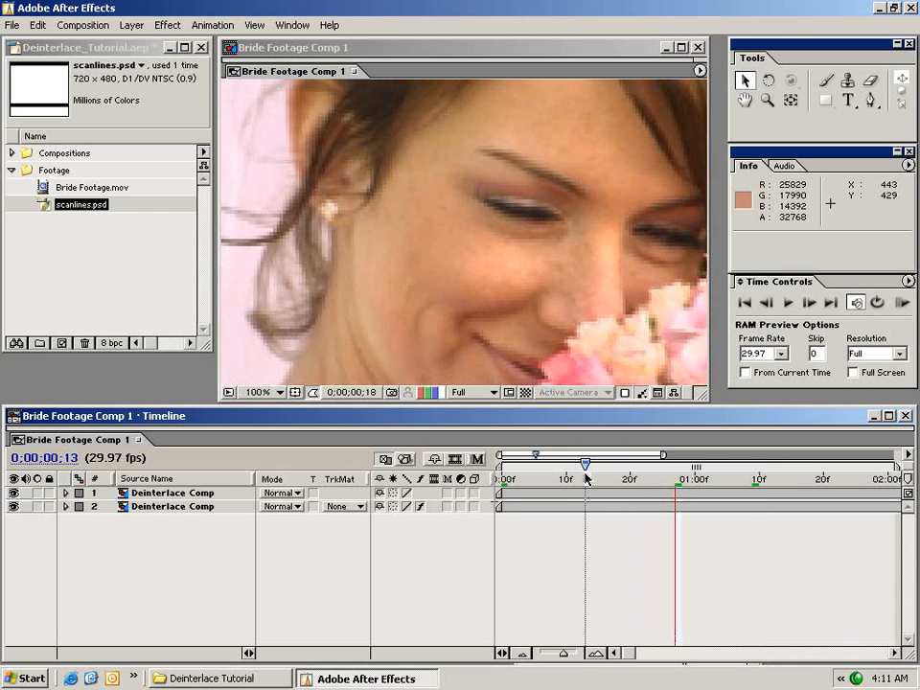
Render a RAM preview of the composition and scrub through the cached frames, ending at 0;00;00;25.
{"action": "key", "text": "space"}
{"action": "left_click_drag", "start_coordinate": [595, 301], "coordinate": [544, 292]}
{"action": "left_click", "coordinate": [903, 302]}
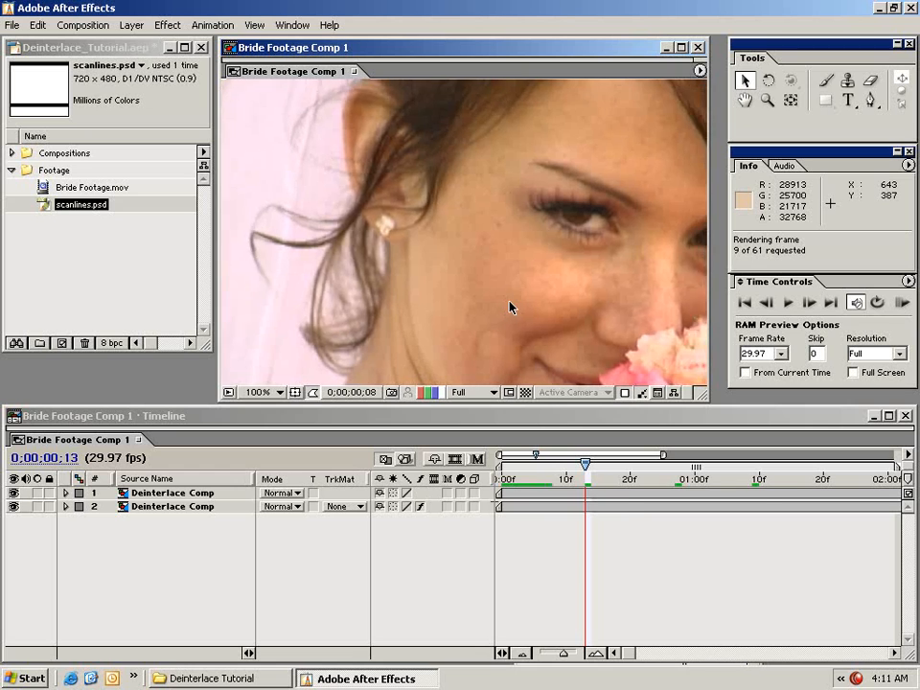
{"action": "left_click", "coordinate": [626, 506]}
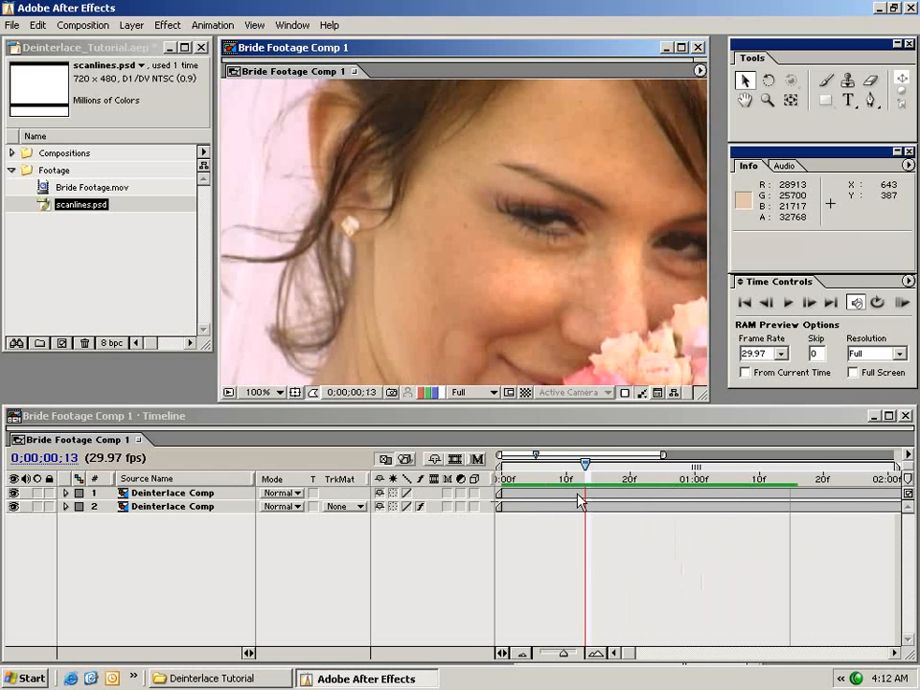
{"action": "left_click", "coordinate": [507, 478]}
{"action": "left_click_drag", "start_coordinate": [509, 483], "coordinate": [772, 487]}
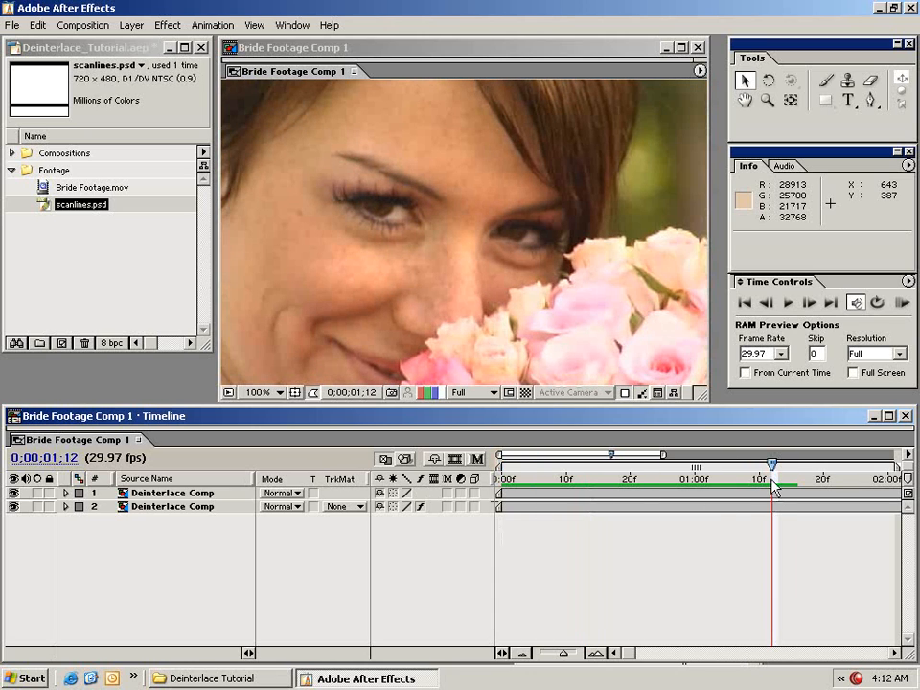
{"action": "left_click_drag", "start_coordinate": [775, 487], "coordinate": [663, 489]}
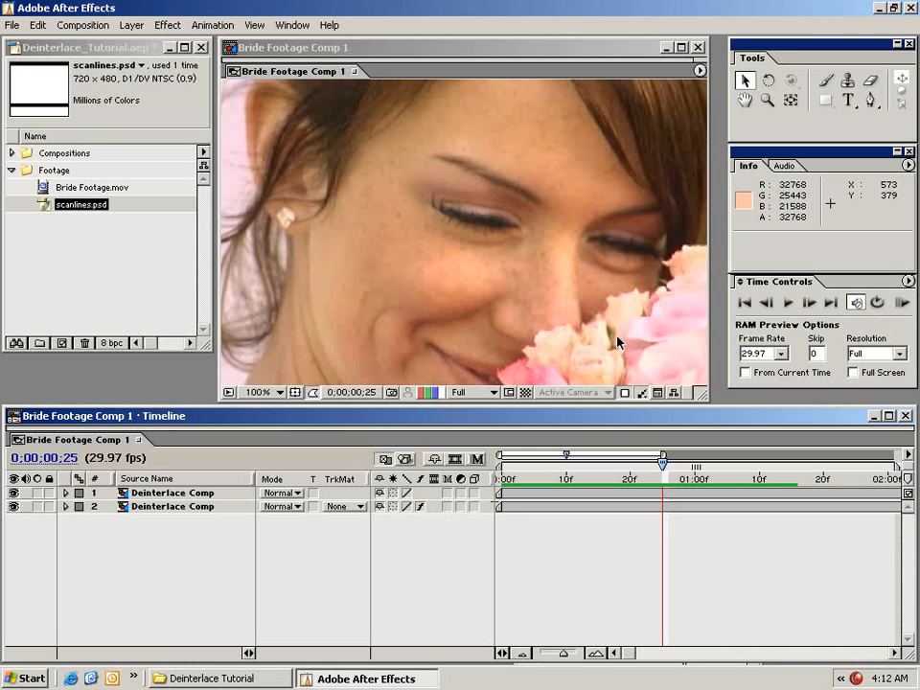
{"action": "left_click", "coordinate": [529, 508]}
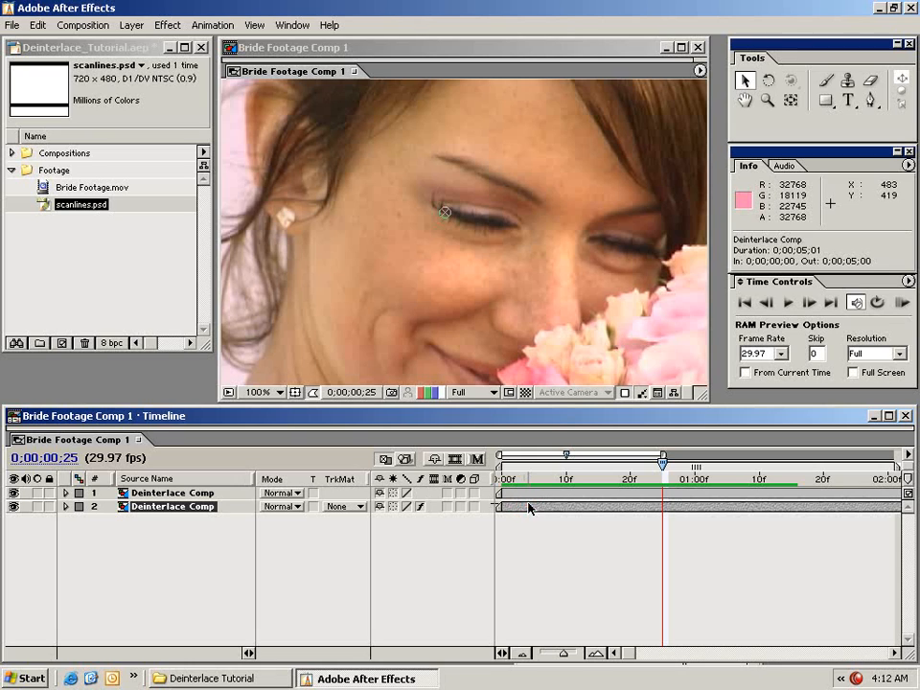
{"action": "left_click", "coordinate": [83, 259]}
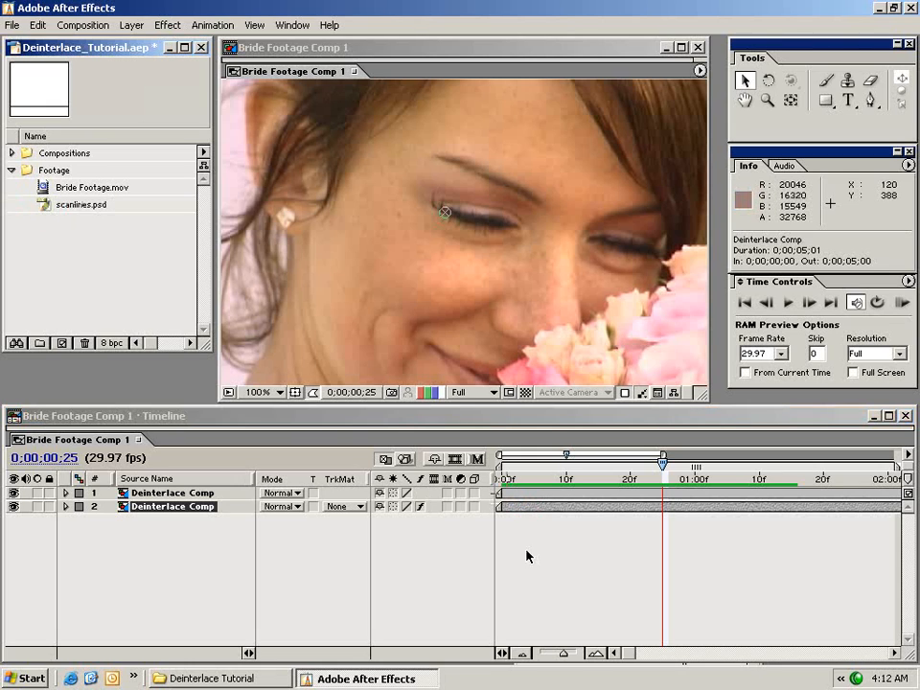
Add an adjustment layer above both Deinterlace Comp layers and align its in point to the composition start.
{"action": "left_click", "coordinate": [553, 476]}
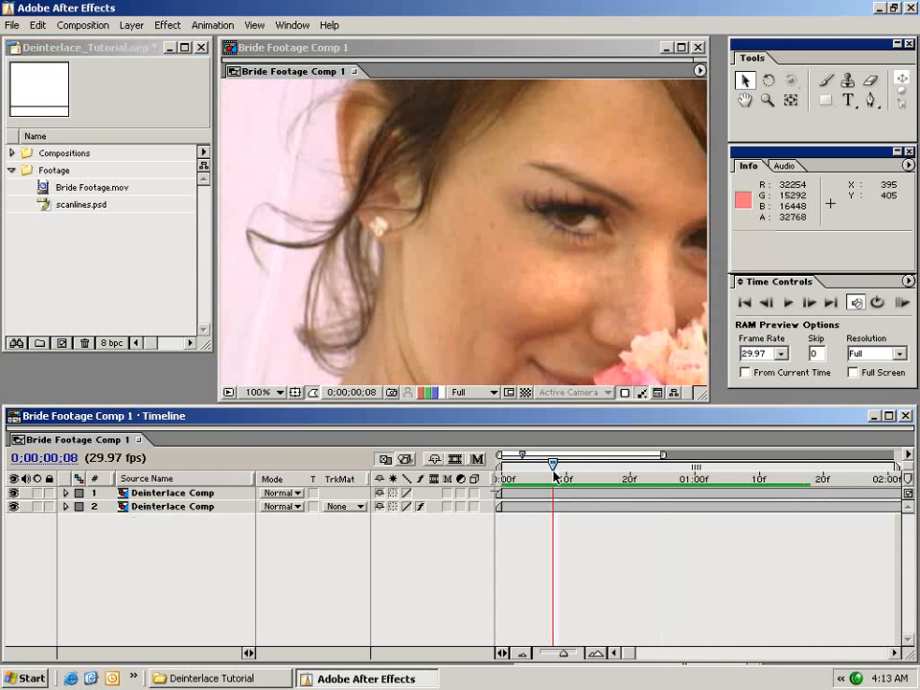
{"action": "key", "text": "comma"}
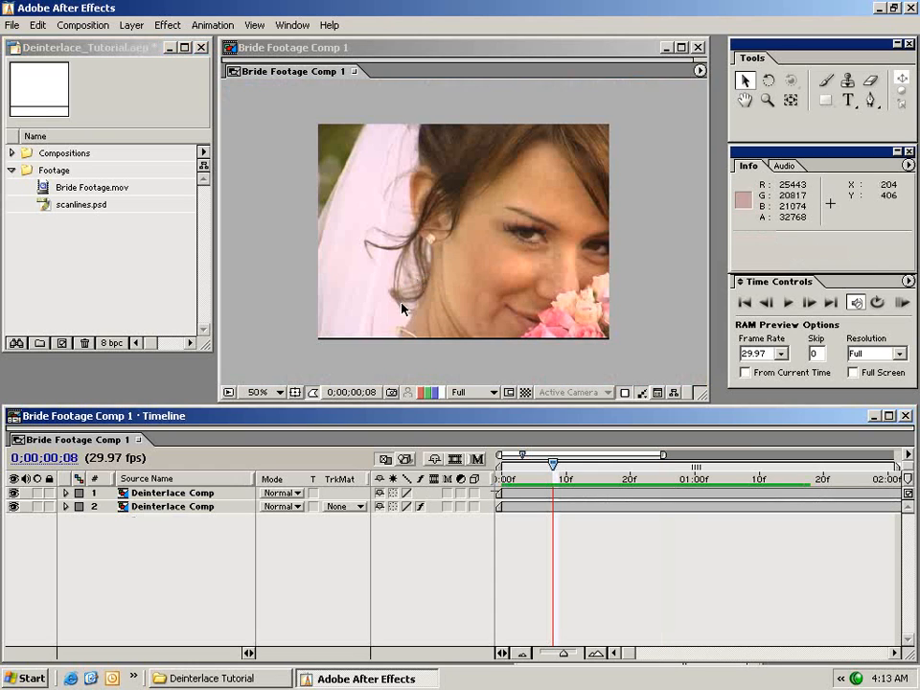
{"action": "left_click", "coordinate": [131, 25]}
{"action": "mouse_move", "coordinate": [321, 42]}
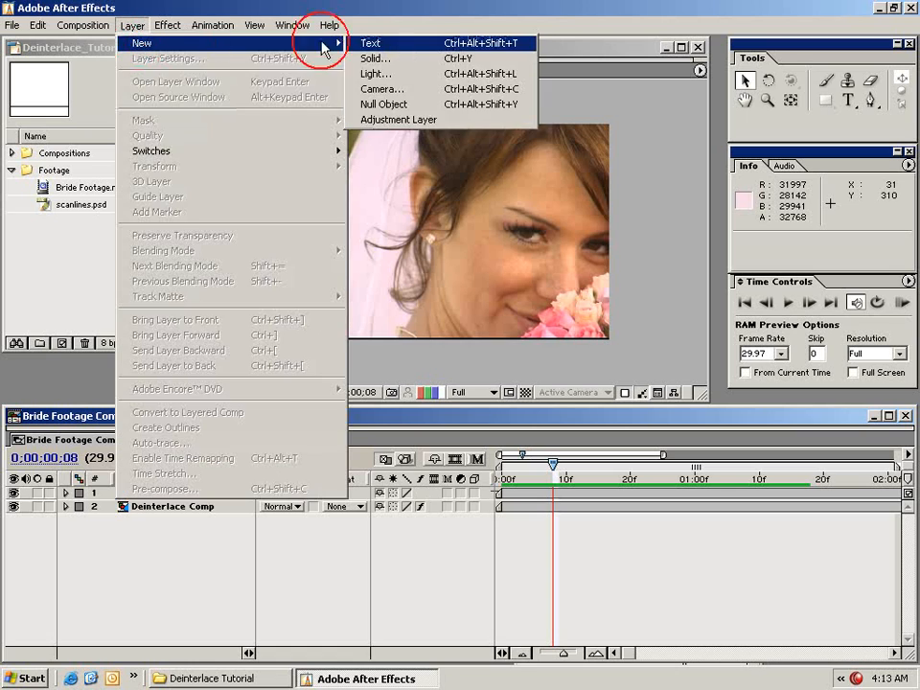
{"action": "left_click", "coordinate": [388, 117]}
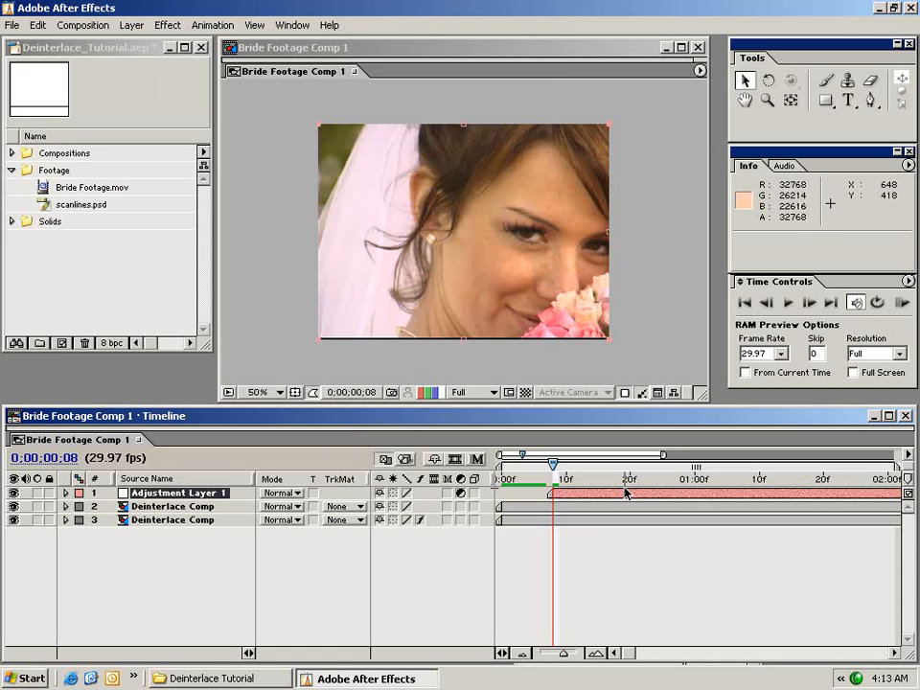
{"action": "key", "text": "alt+Home"}
Apply Directional Blur to the adjustment layer with a Blur Length of 0.5.
{"action": "left_click", "coordinate": [165, 25]}
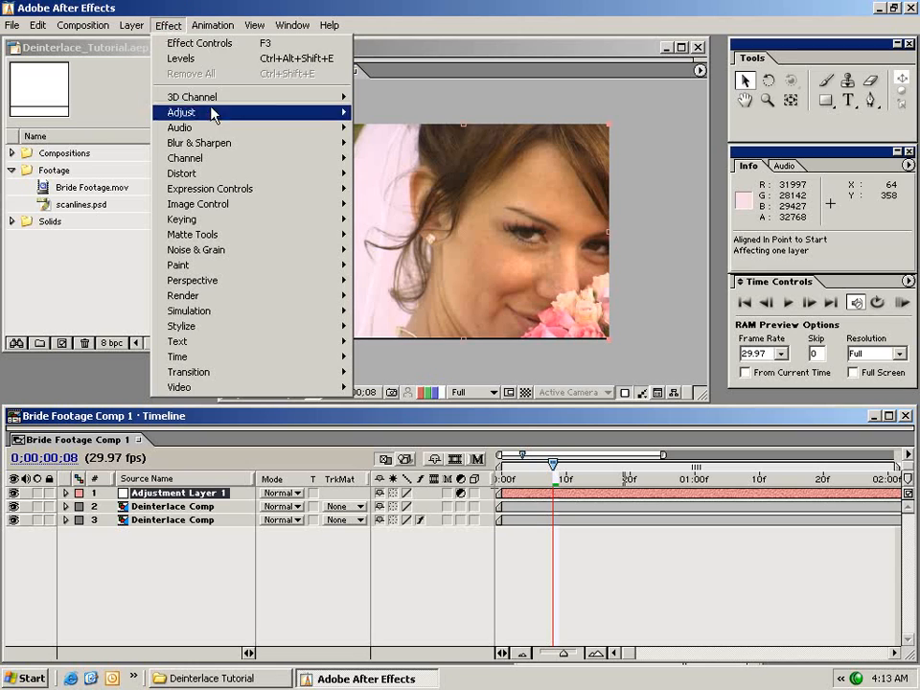
{"action": "mouse_move", "coordinate": [215, 143]}
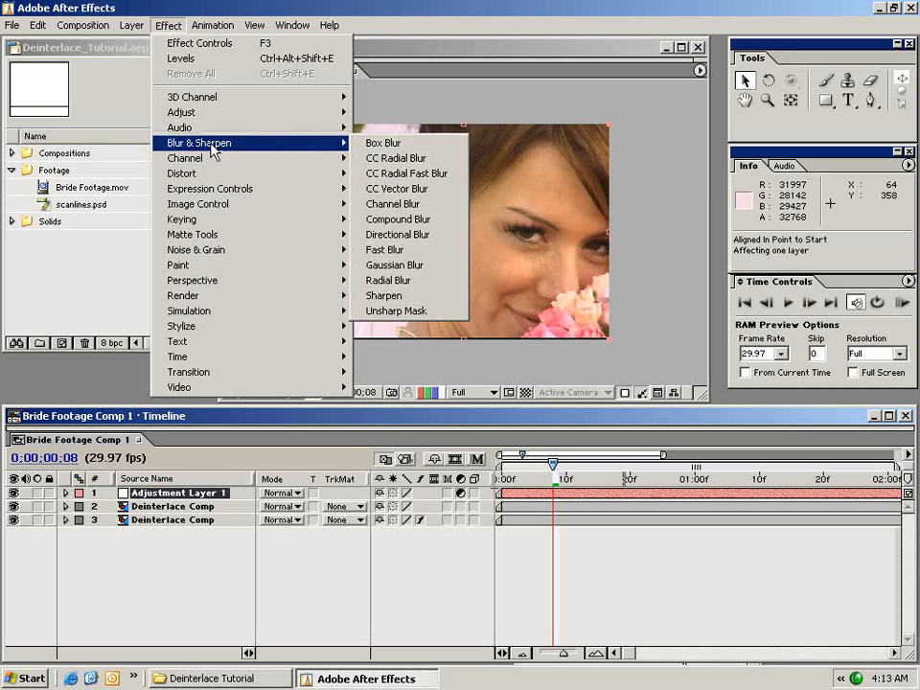
{"action": "left_click", "coordinate": [429, 235]}
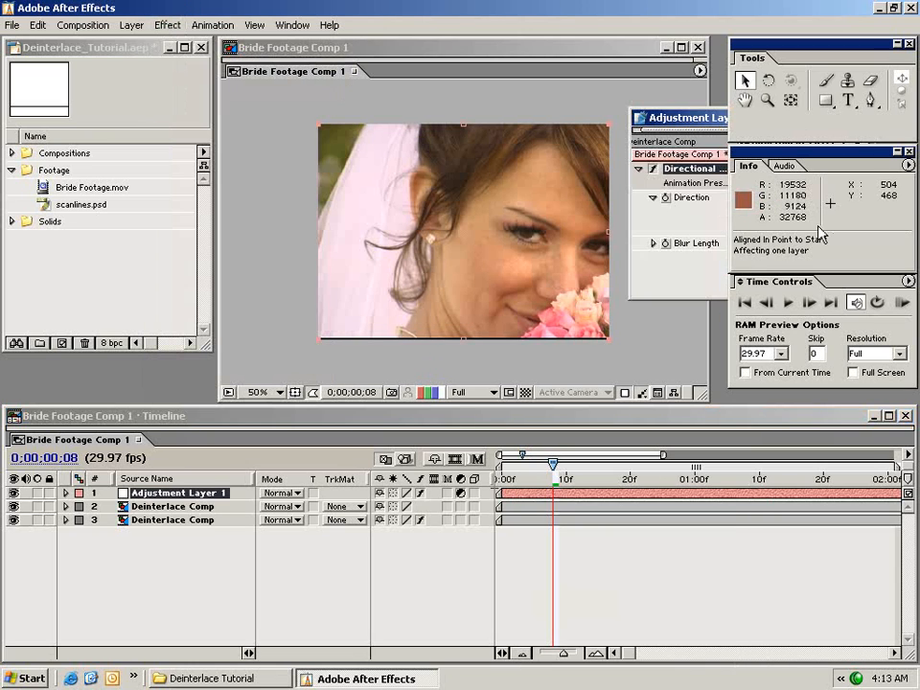
{"action": "left_click_drag", "start_coordinate": [559, 177], "coordinate": [84, 365]}
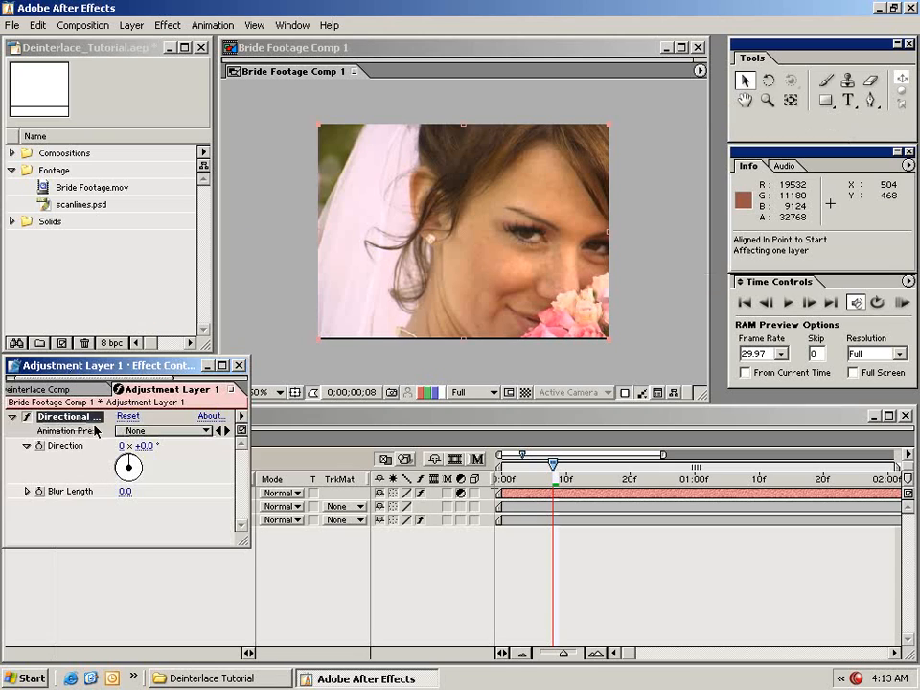
{"action": "left_click", "coordinate": [123, 491]}
{"action": "type", "text": ".5"}
{"action": "key", "text": "Return"}
Compare the image at 100% magnification with and without the blurred adjustment layer.
{"action": "left_click", "coordinate": [653, 305]}
{"action": "key", "text": "period"}
{"action": "left_click_drag", "start_coordinate": [611, 313], "coordinate": [493, 283]}
{"action": "left_click_drag", "start_coordinate": [122, 370], "coordinate": [97, 173]}
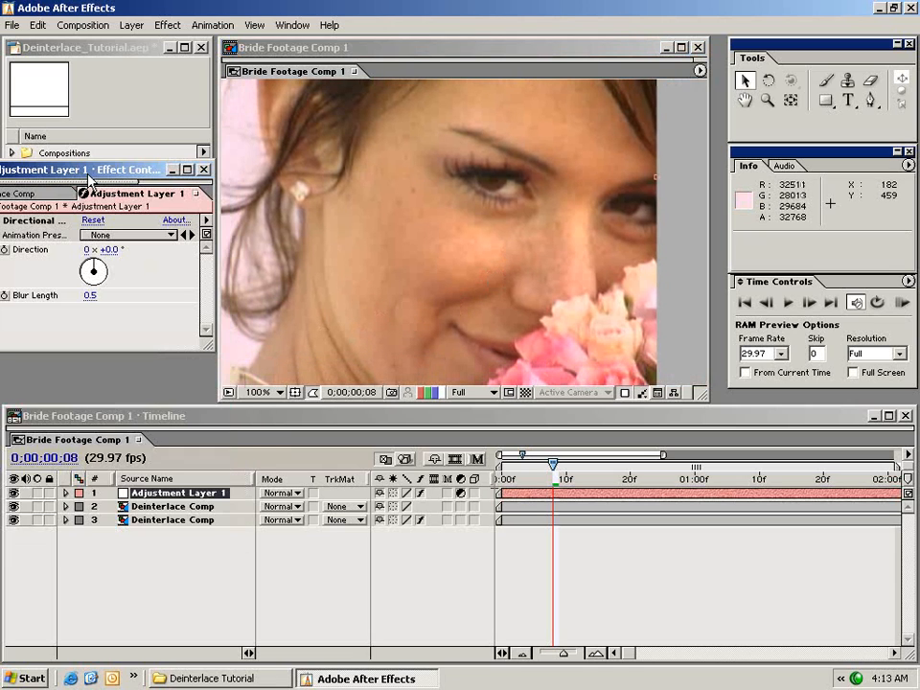
{"action": "left_click", "coordinate": [15, 494]}
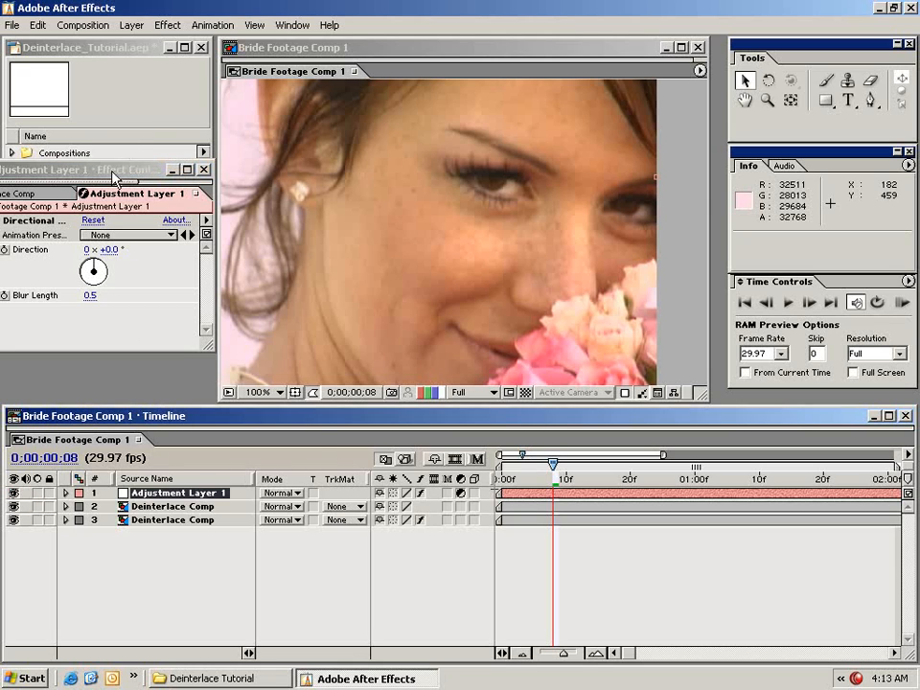
Examine the softened hair, earring, eye and flowers at 100% with the adjustment layer's blur settings kept in view.
{"action": "left_click_drag", "start_coordinate": [143, 169], "coordinate": [241, 323]}
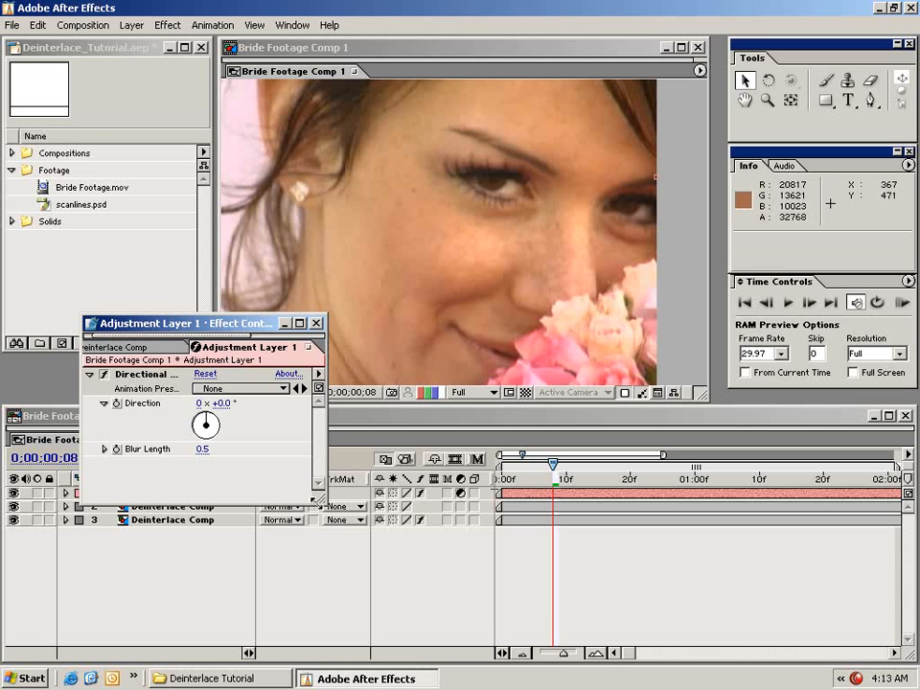
{"action": "left_click_drag", "start_coordinate": [374, 553], "coordinate": [377, 556]}
{"action": "left_click_drag", "start_coordinate": [295, 321], "coordinate": [302, 433]}
{"action": "key", "text": "space"}
{"action": "left_click_drag", "start_coordinate": [324, 164], "coordinate": [442, 210]}
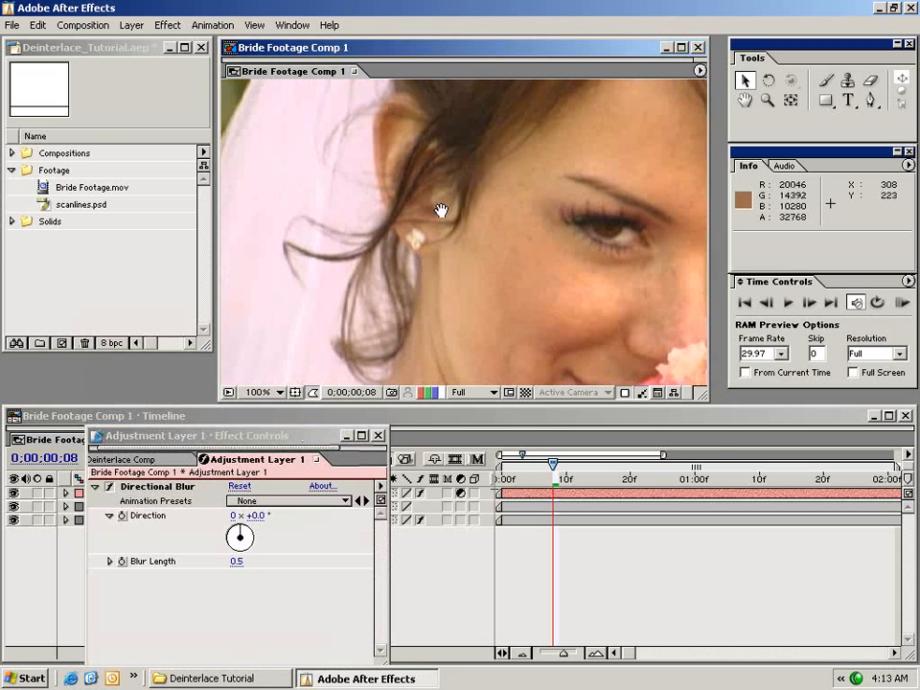
{"action": "left_click_drag", "start_coordinate": [618, 269], "coordinate": [556, 224]}
{"action": "left_click_drag", "start_coordinate": [538, 276], "coordinate": [596, 230]}
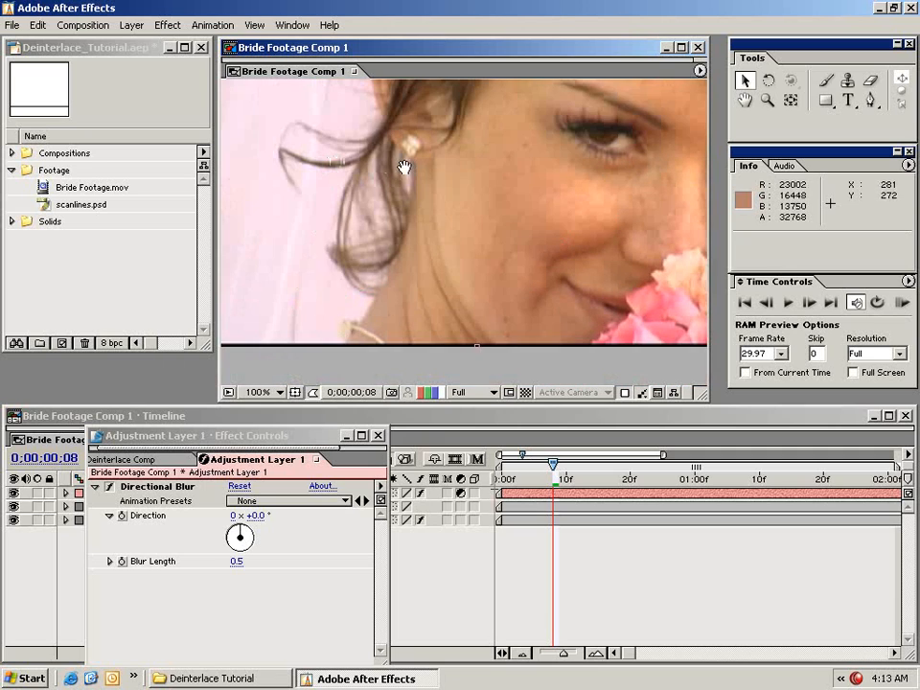
{"action": "left_click_drag", "start_coordinate": [341, 121], "coordinate": [380, 235]}
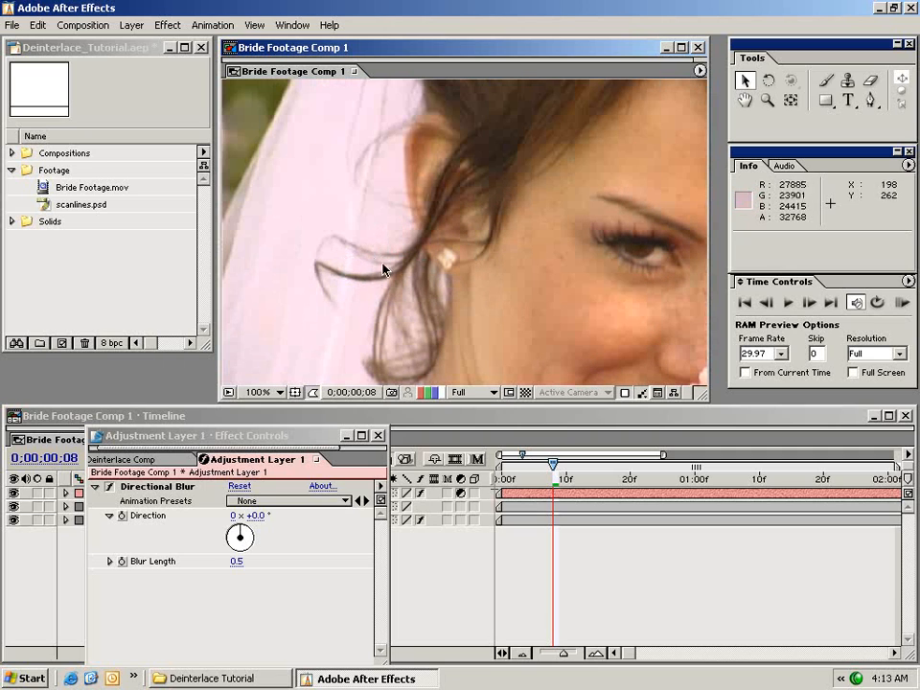
{"action": "key", "text": "space"}
{"action": "left_click_drag", "start_coordinate": [668, 286], "coordinate": [589, 248]}
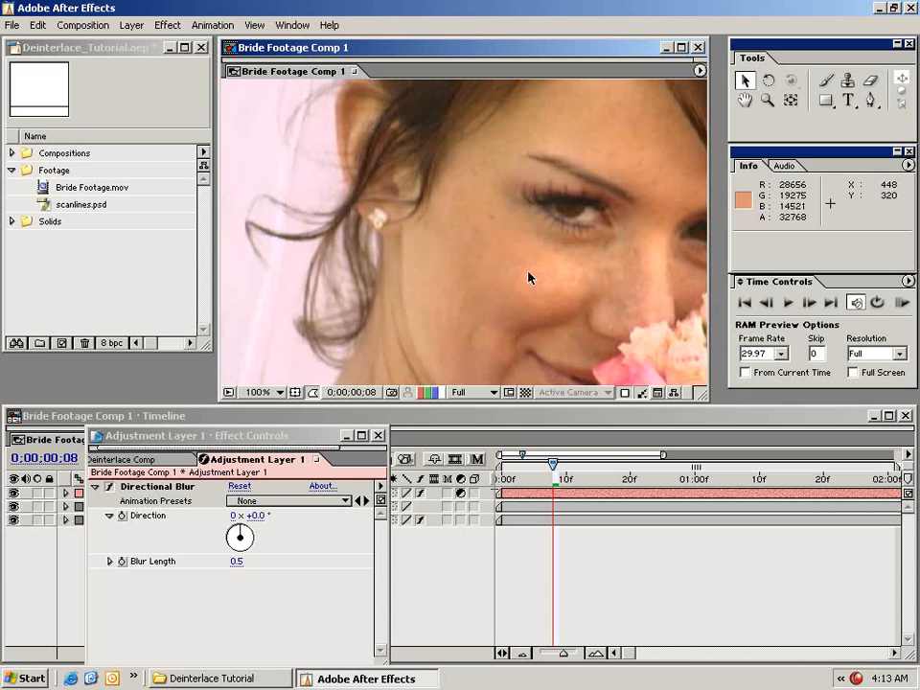
Delete the adjustment layer together with its Directional Blur effect.
{"action": "left_click", "coordinate": [137, 486]}
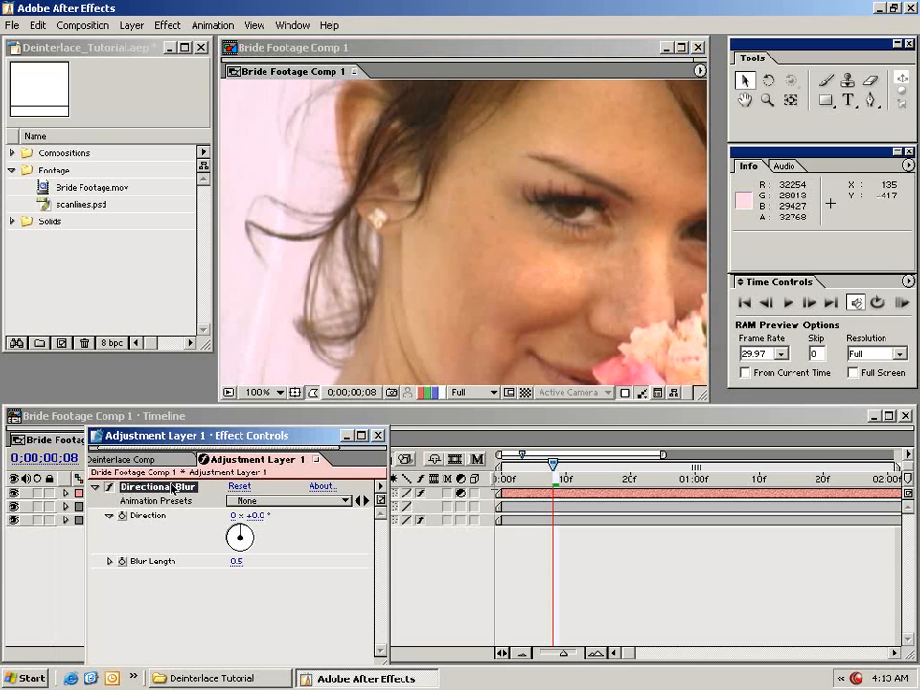
{"action": "key", "text": "Delete"}
{"action": "left_click", "coordinate": [602, 570]}
{"action": "key", "text": "Delete"}
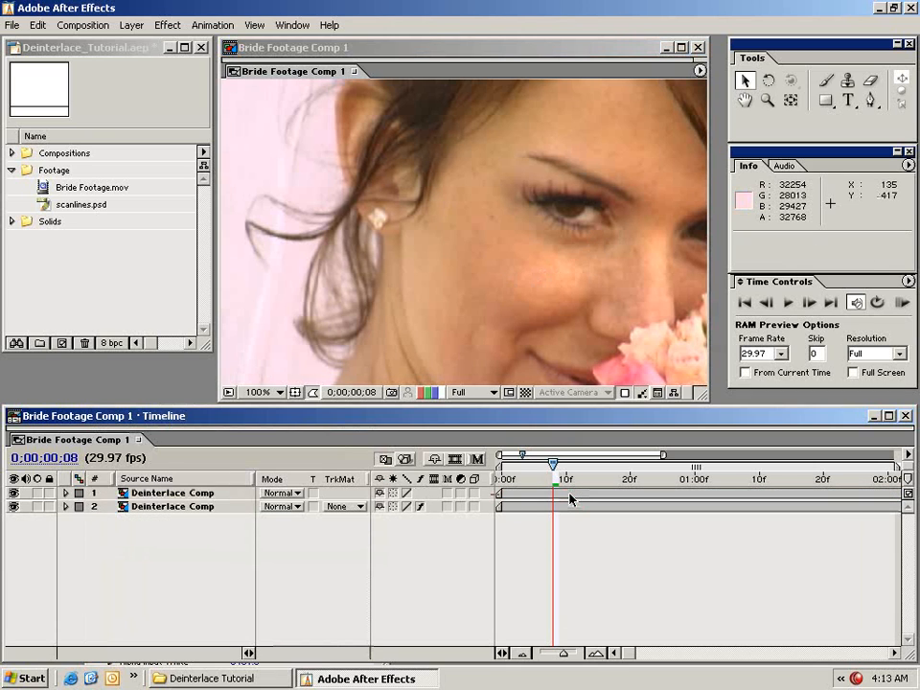